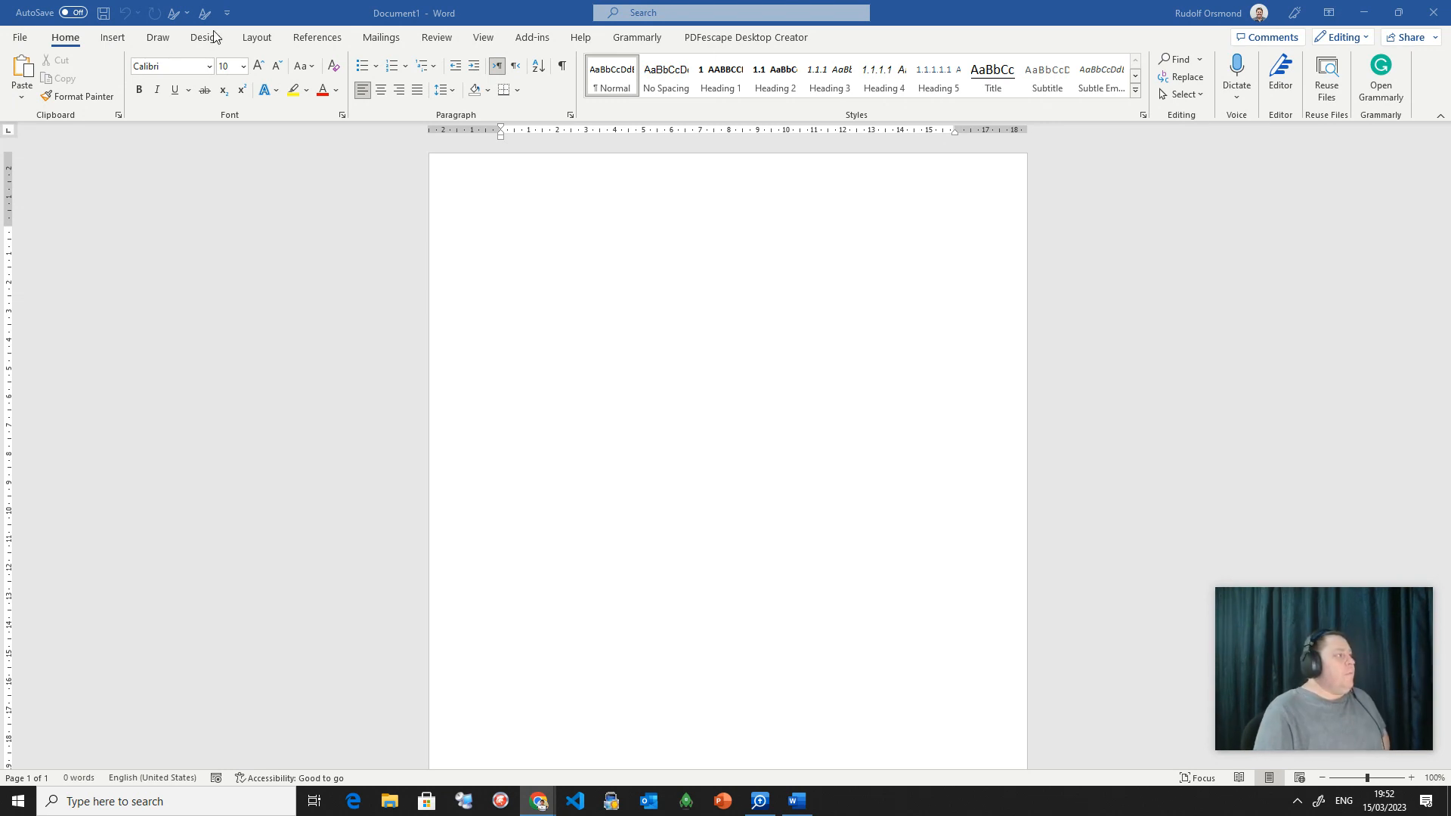
Set the blank document's page margins to the Narrow preset.
{"action": "left_click", "coordinate": [257, 38]}
{"action": "left_click", "coordinate": [19, 101]}
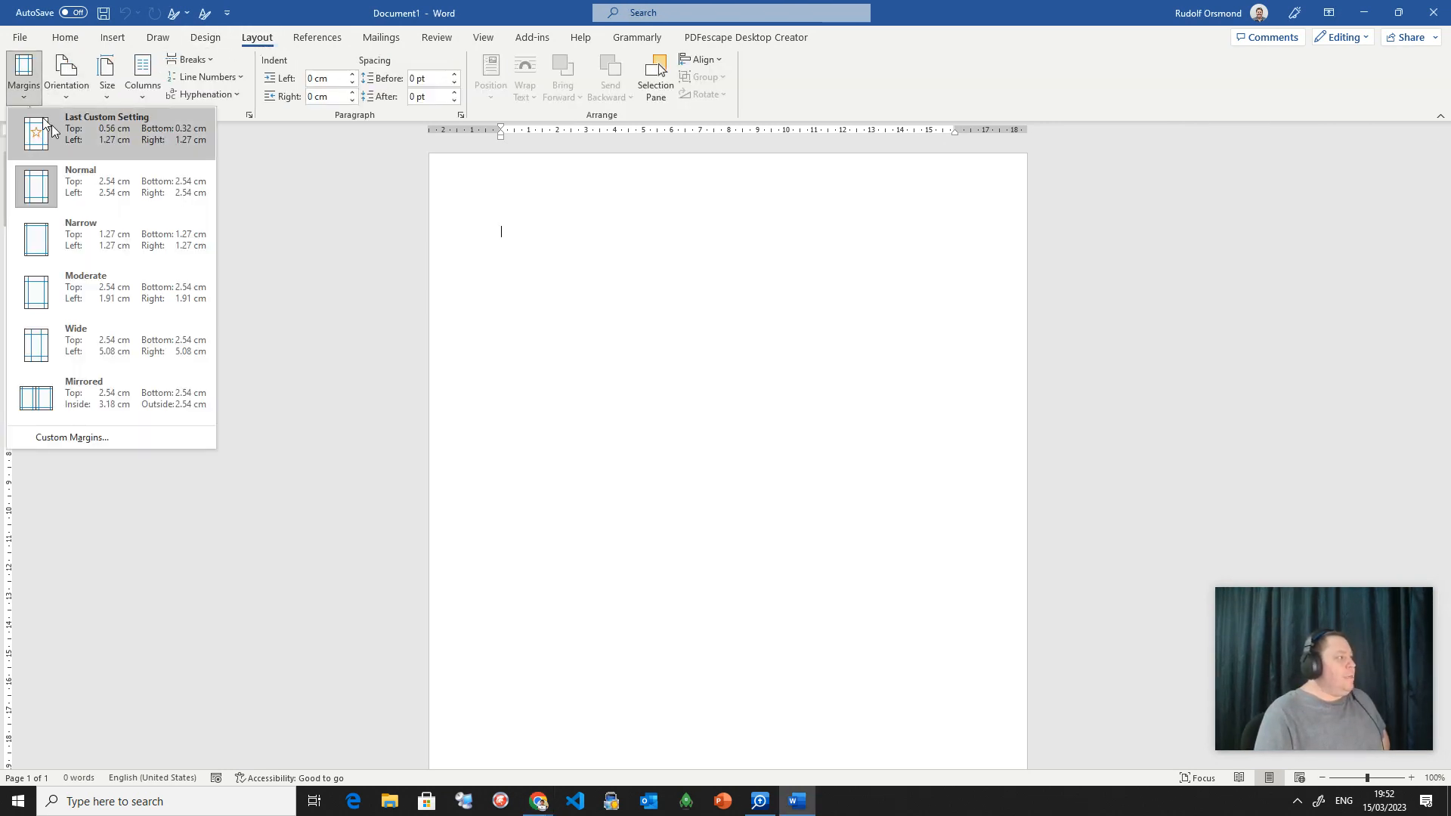
{"action": "left_click", "coordinate": [88, 244]}
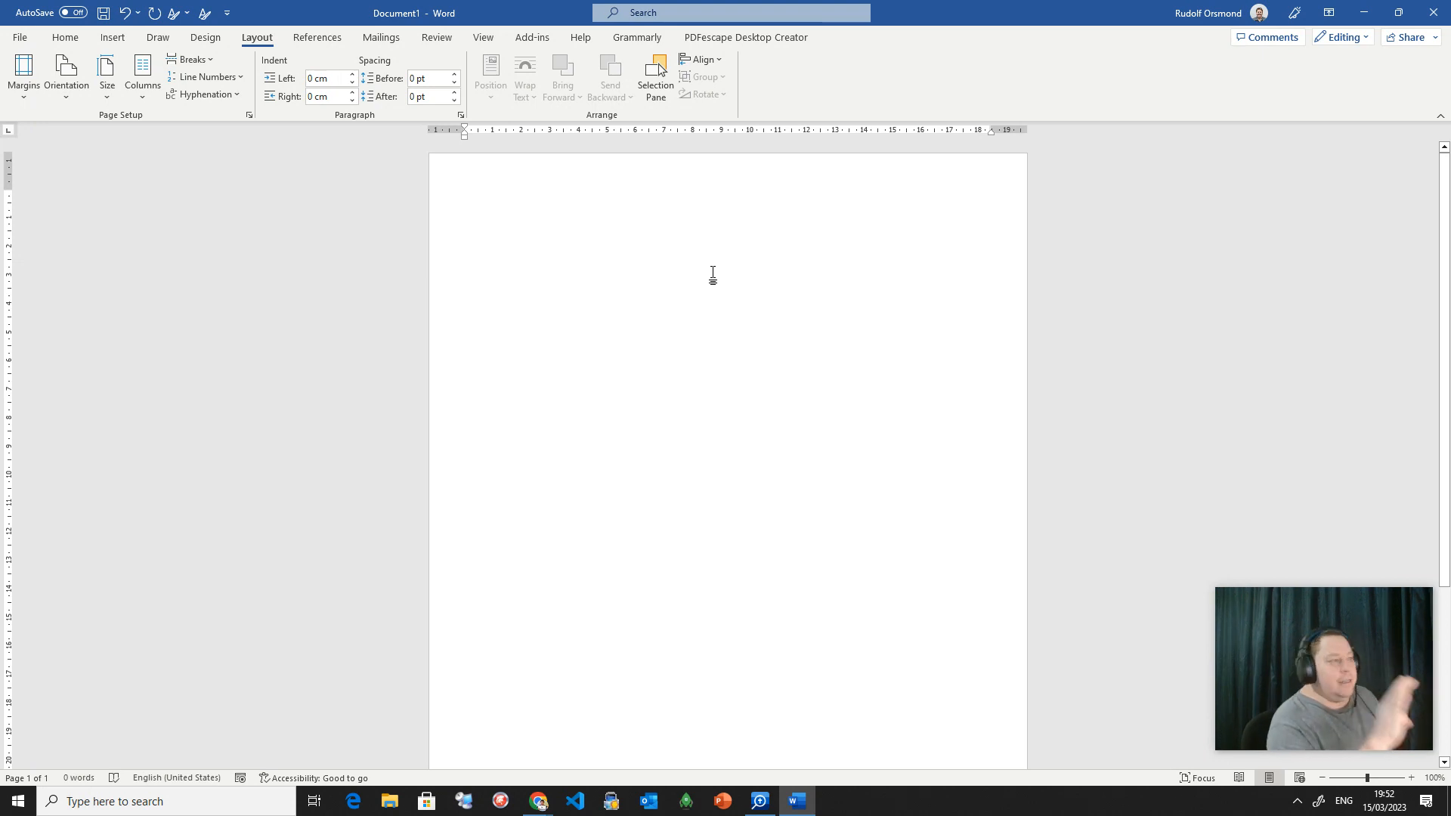
Insert the built-in Simple Text Box near the top of the page and select its frame.
{"action": "left_click", "coordinate": [112, 38]}
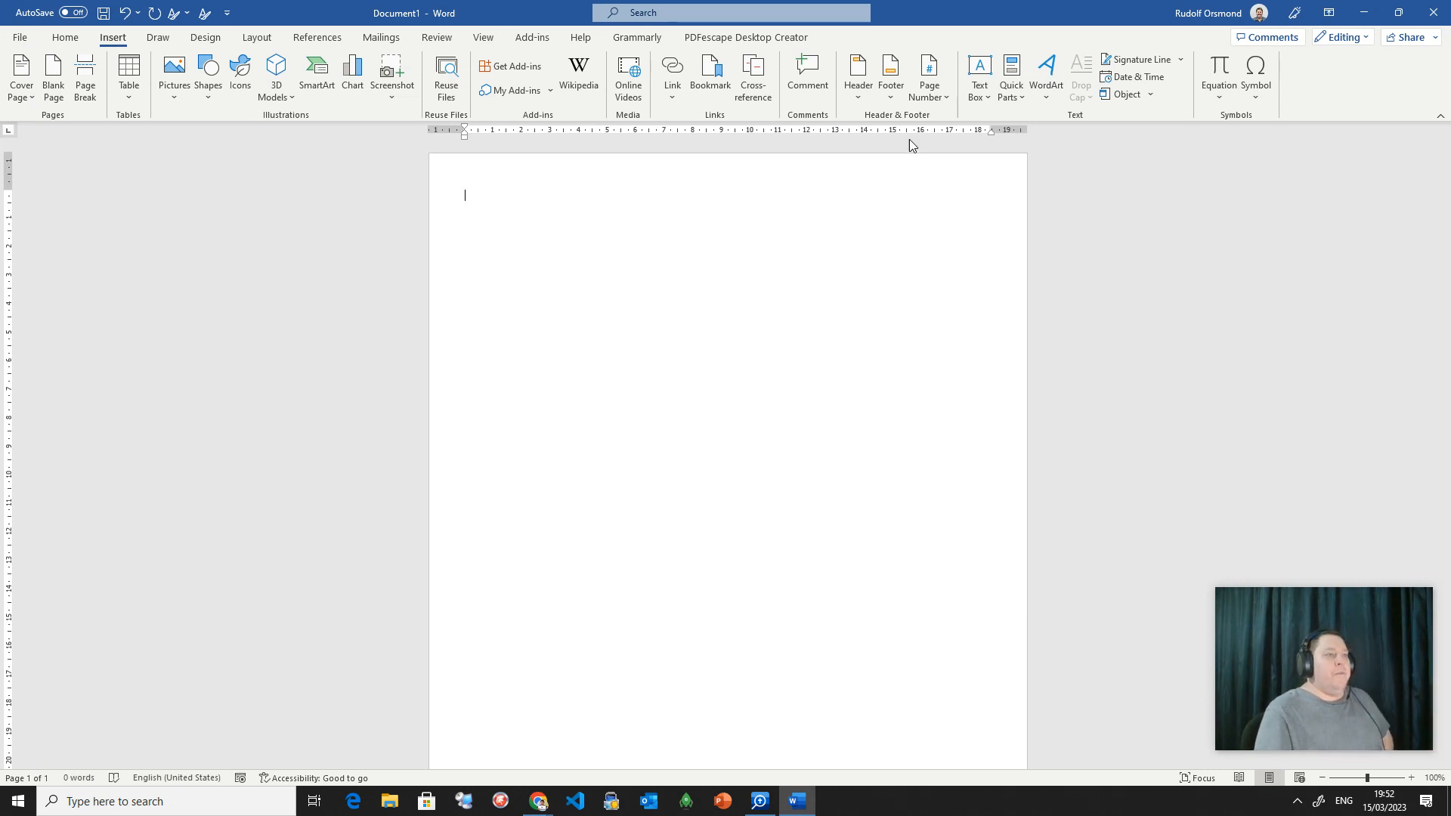
{"action": "left_click", "coordinate": [981, 93]}
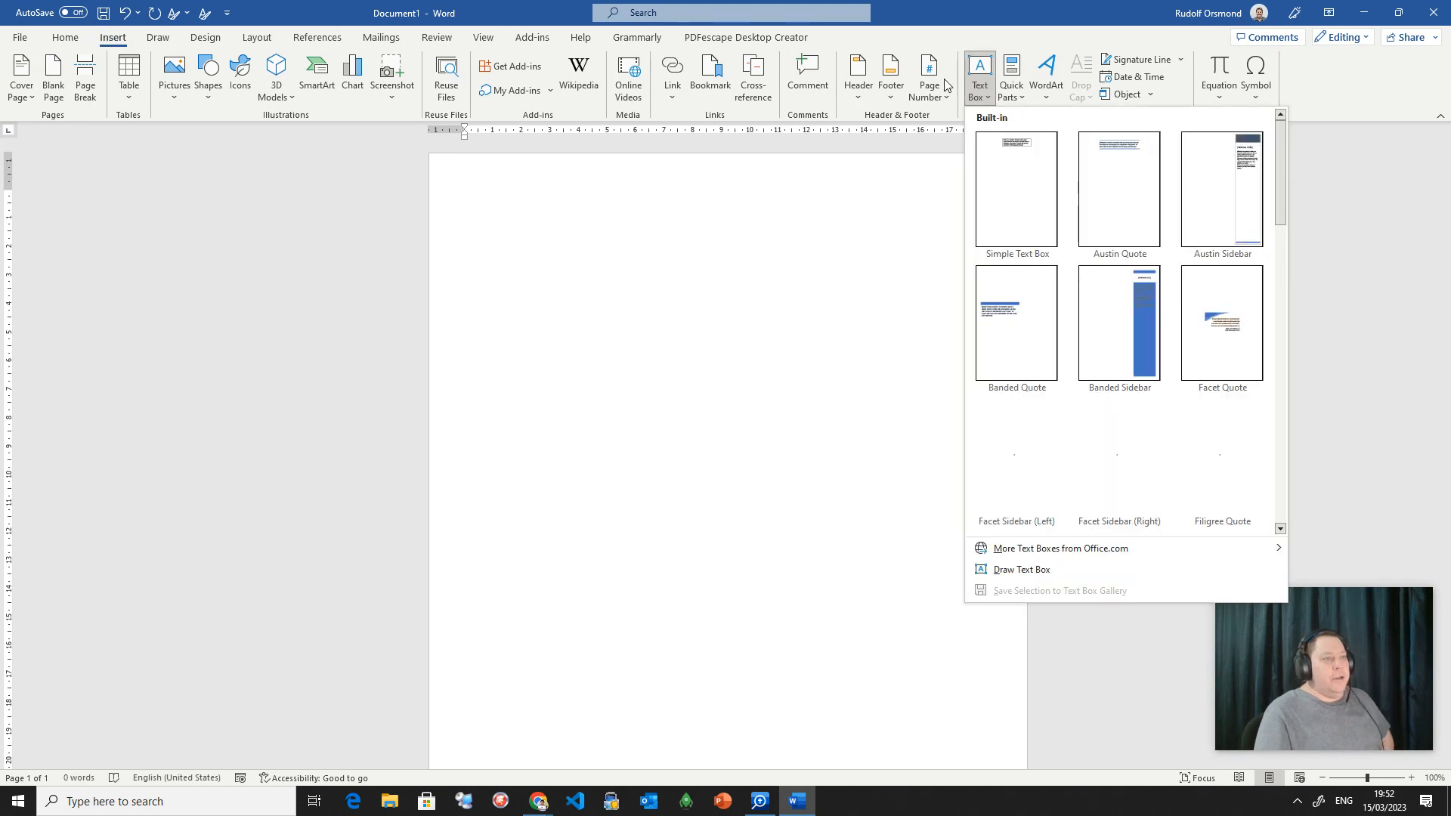
{"action": "left_click", "coordinate": [1017, 160]}
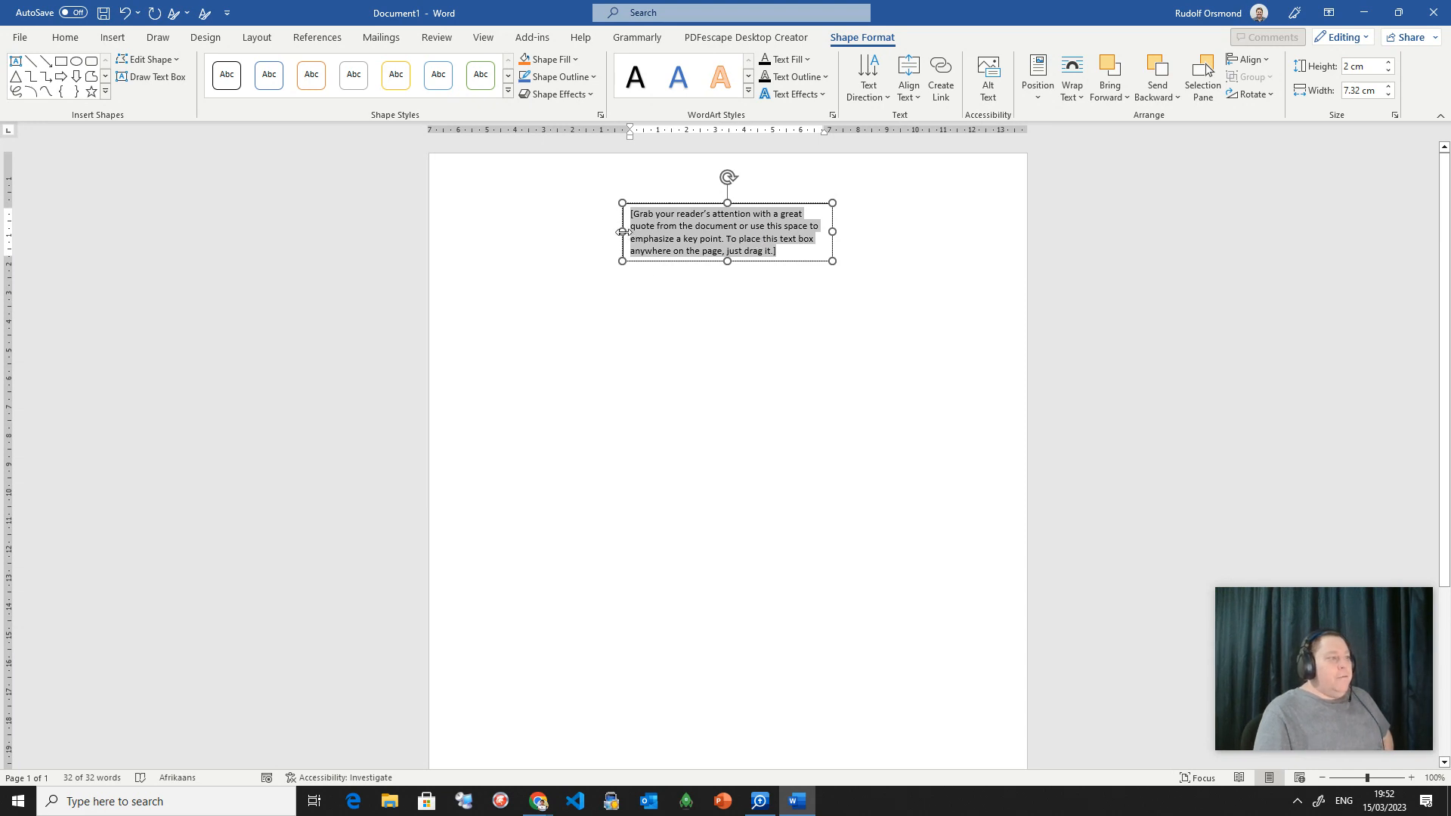
{"action": "left_click", "coordinate": [775, 203]}
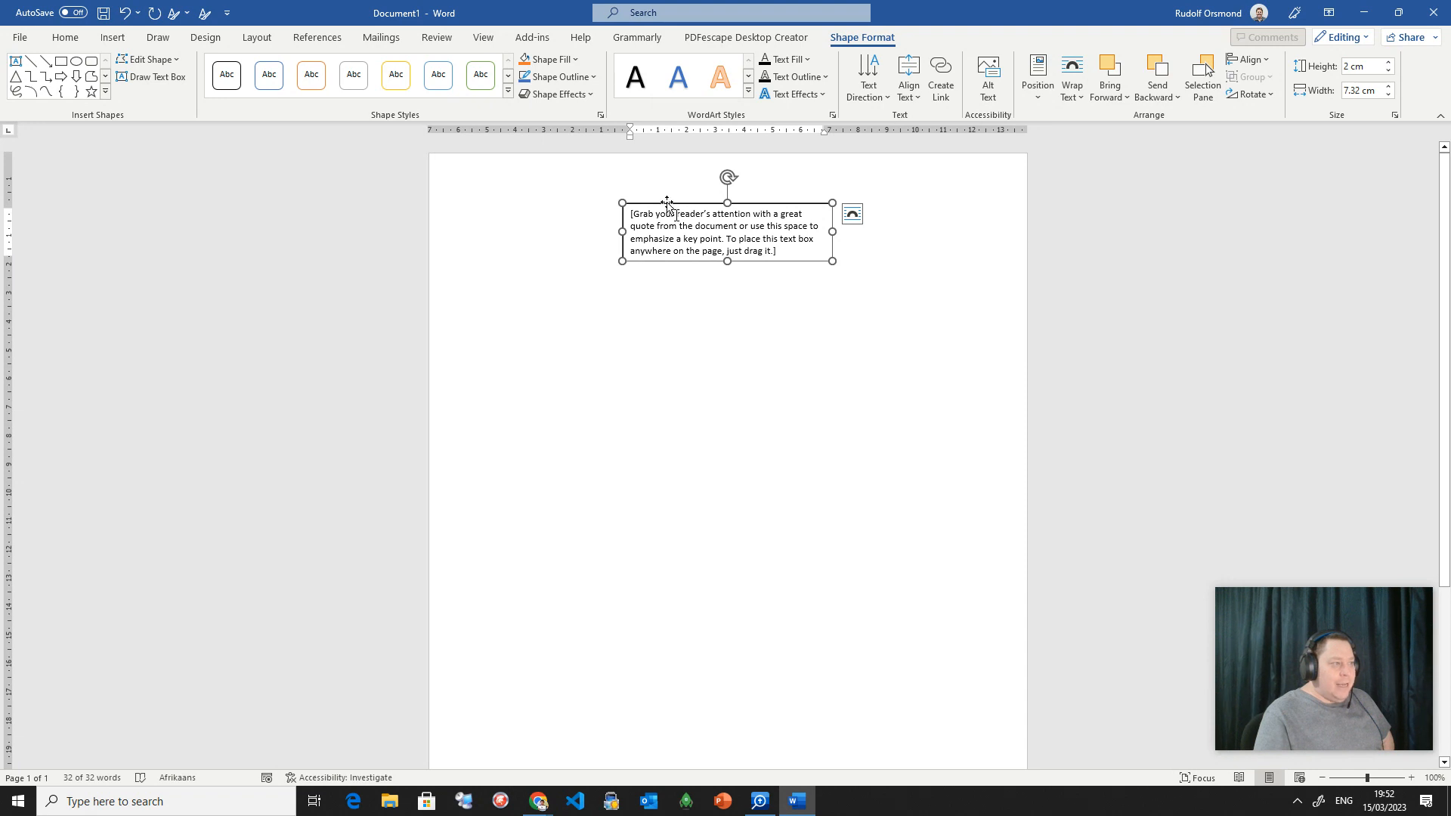
{"action": "left_click", "coordinate": [691, 236]}
{"action": "left_click", "coordinate": [685, 203]}
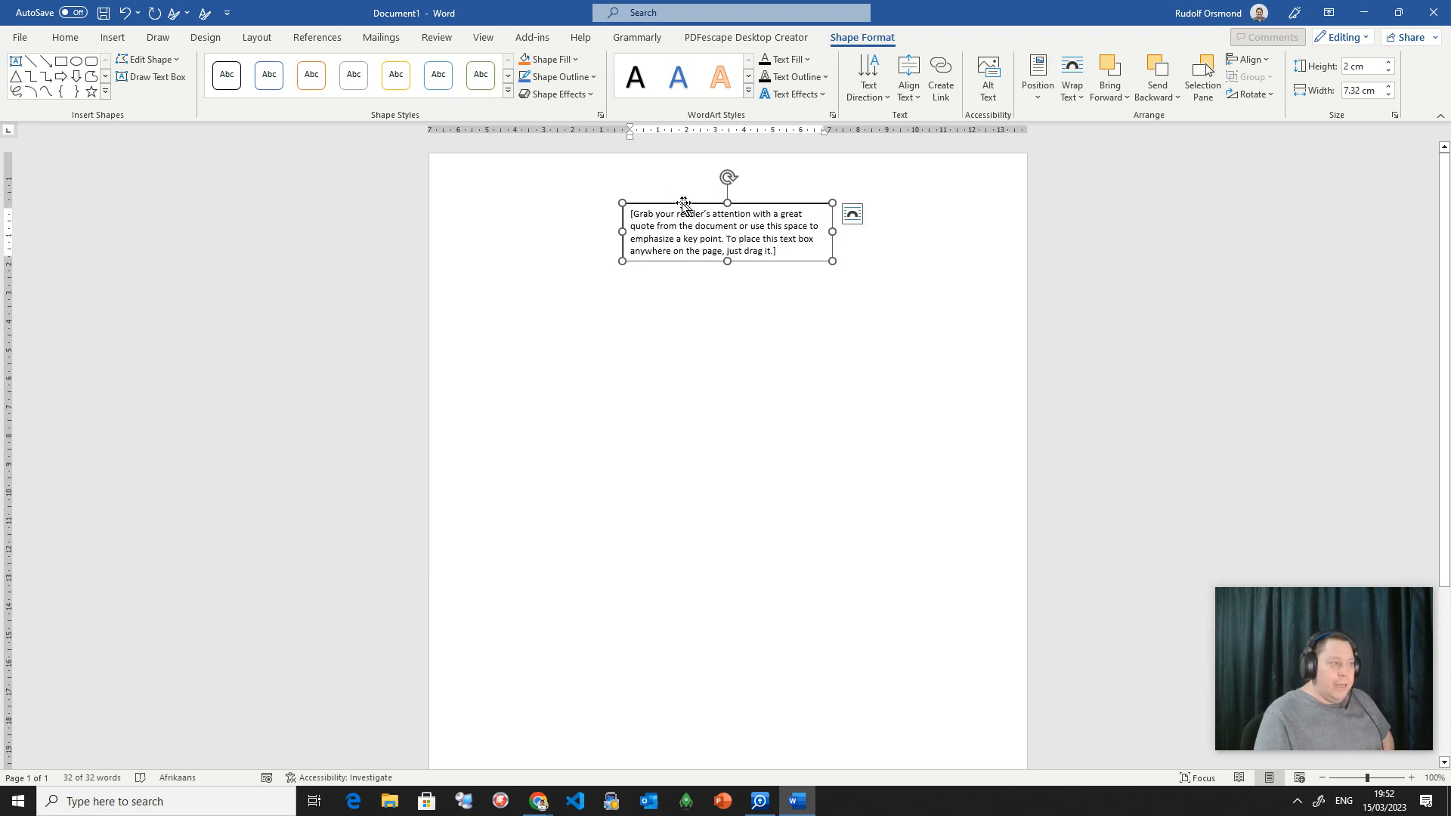
Set the text box's layout to In Line with Text and widen it to about 18.44 cm, up to the right margin.
{"action": "left_click", "coordinate": [851, 215]}
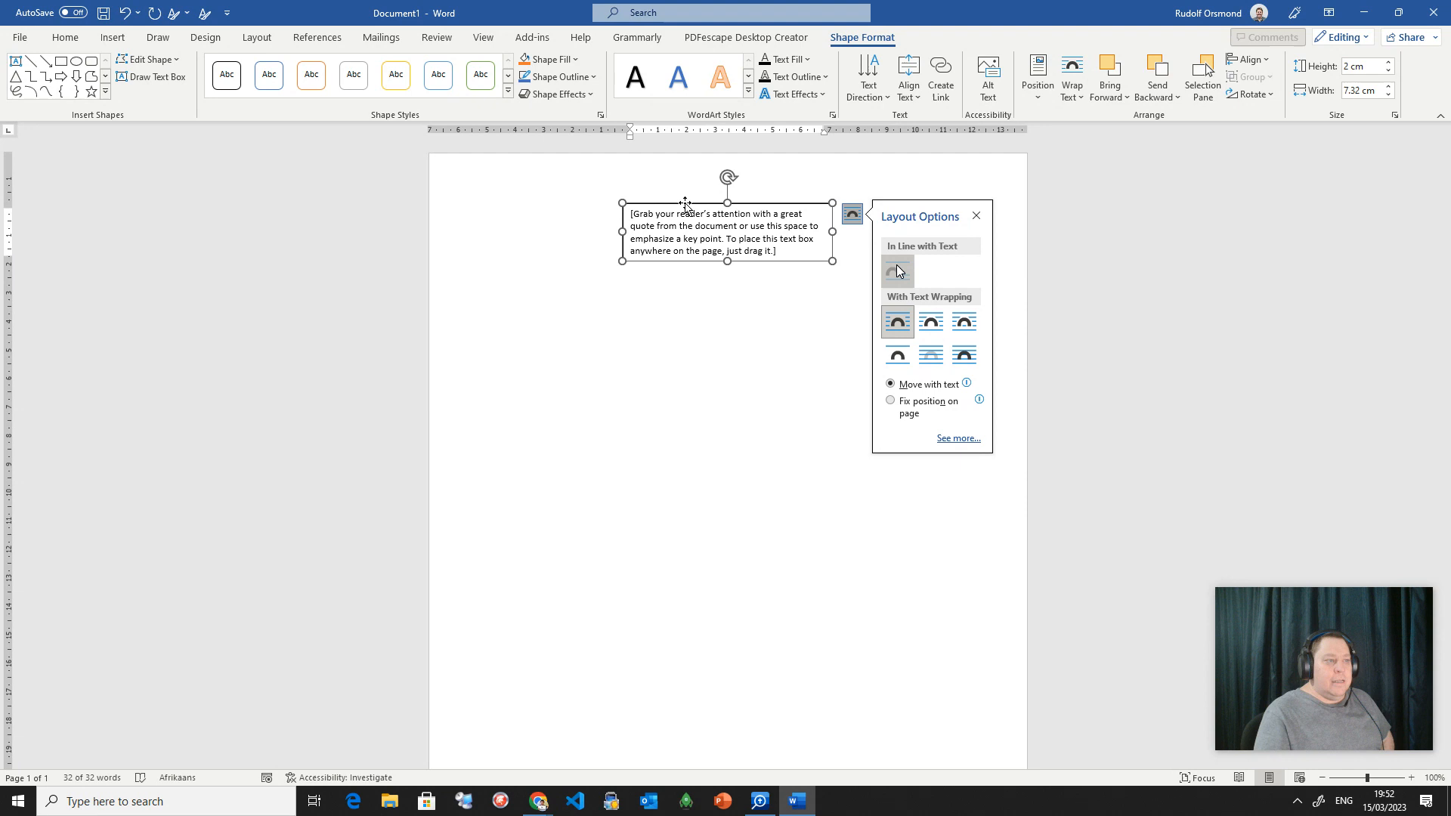
{"action": "left_click", "coordinate": [897, 270]}
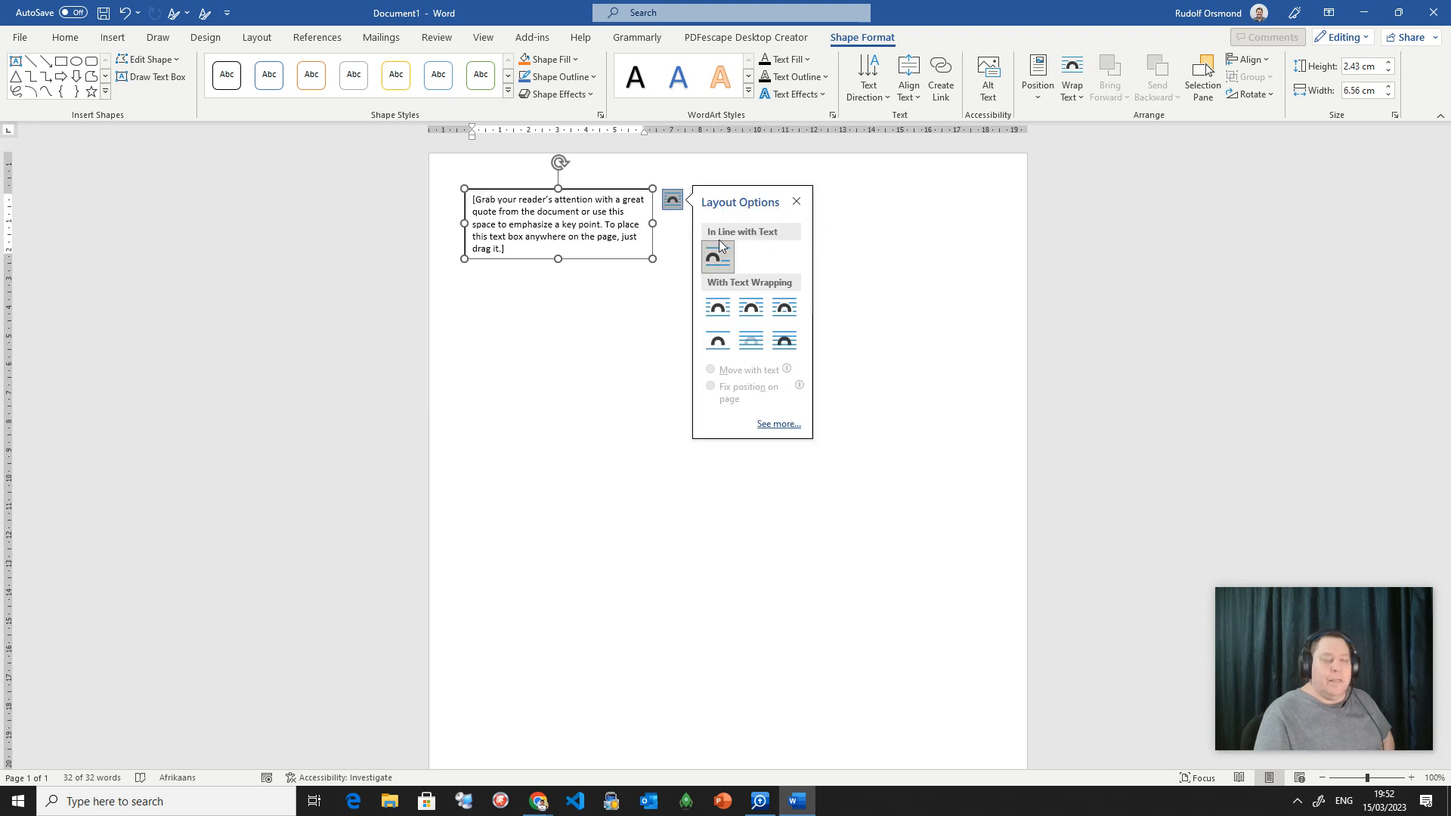
{"action": "triple_click", "coordinate": [613, 235]}
{"action": "left_click_drag", "start_coordinate": [652, 223], "coordinate": [993, 236]}
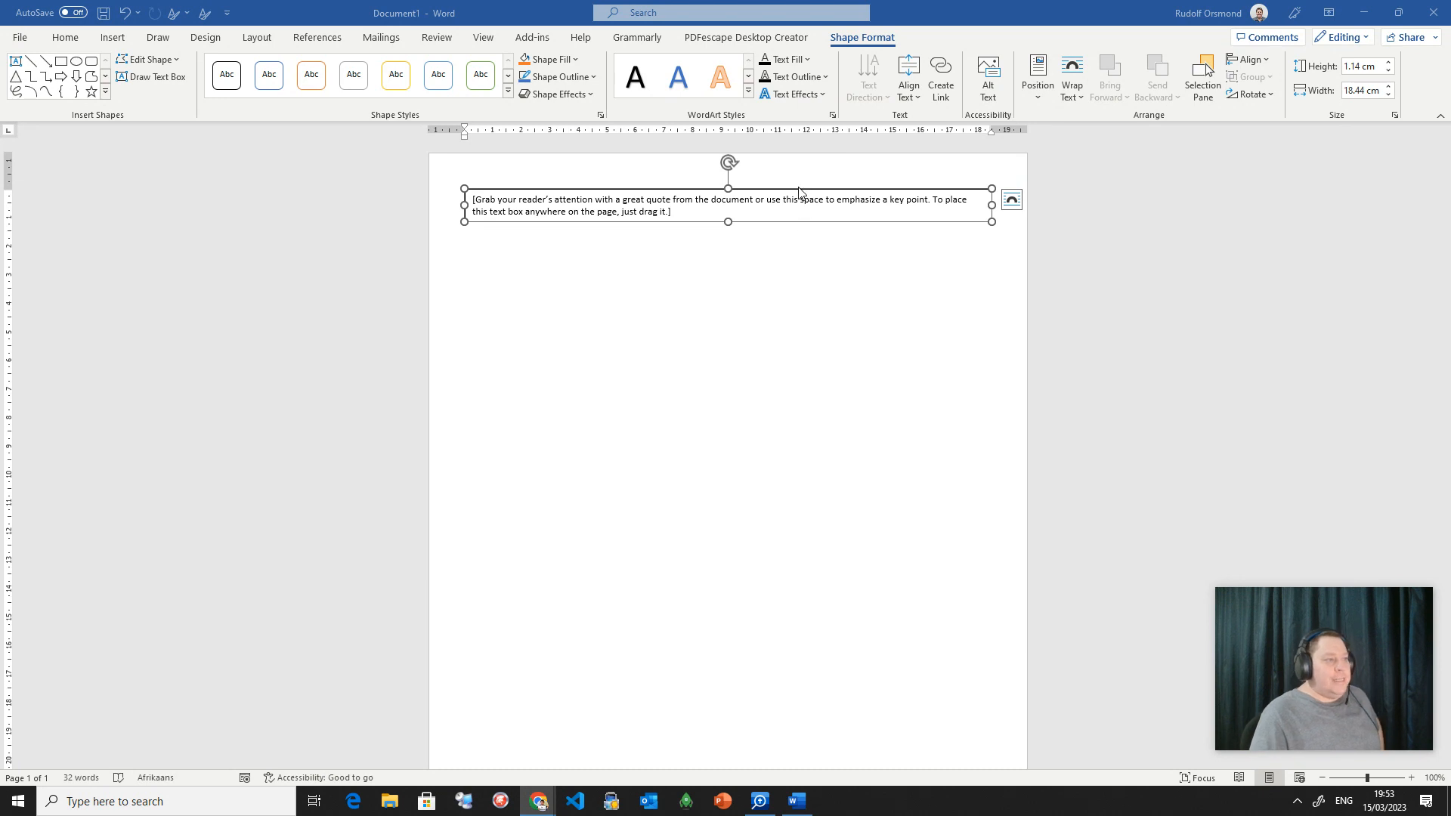
Delete the text box and review the document's page margin presets.
{"action": "key", "text": "Delete"}
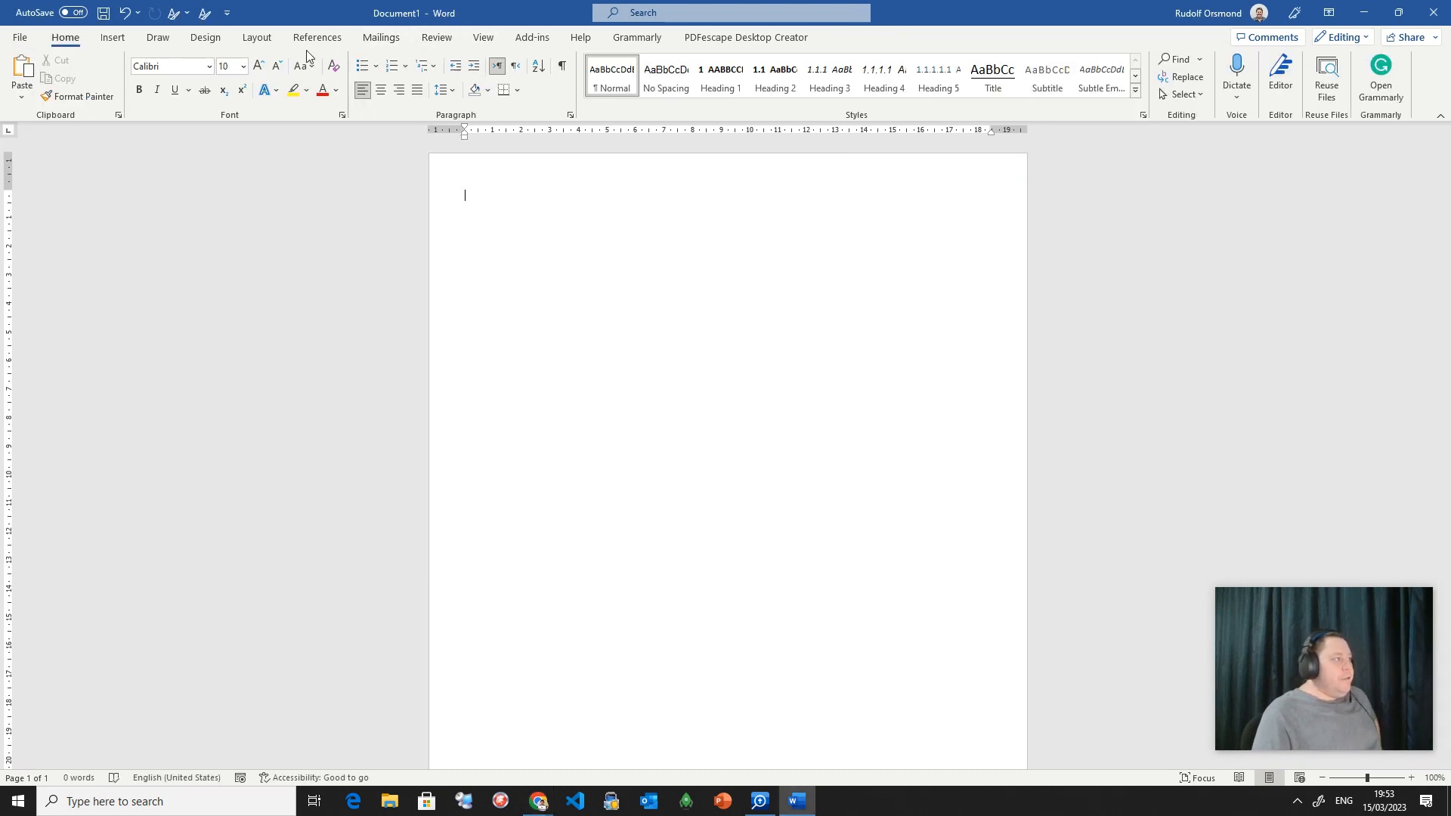
{"action": "left_click", "coordinate": [252, 37]}
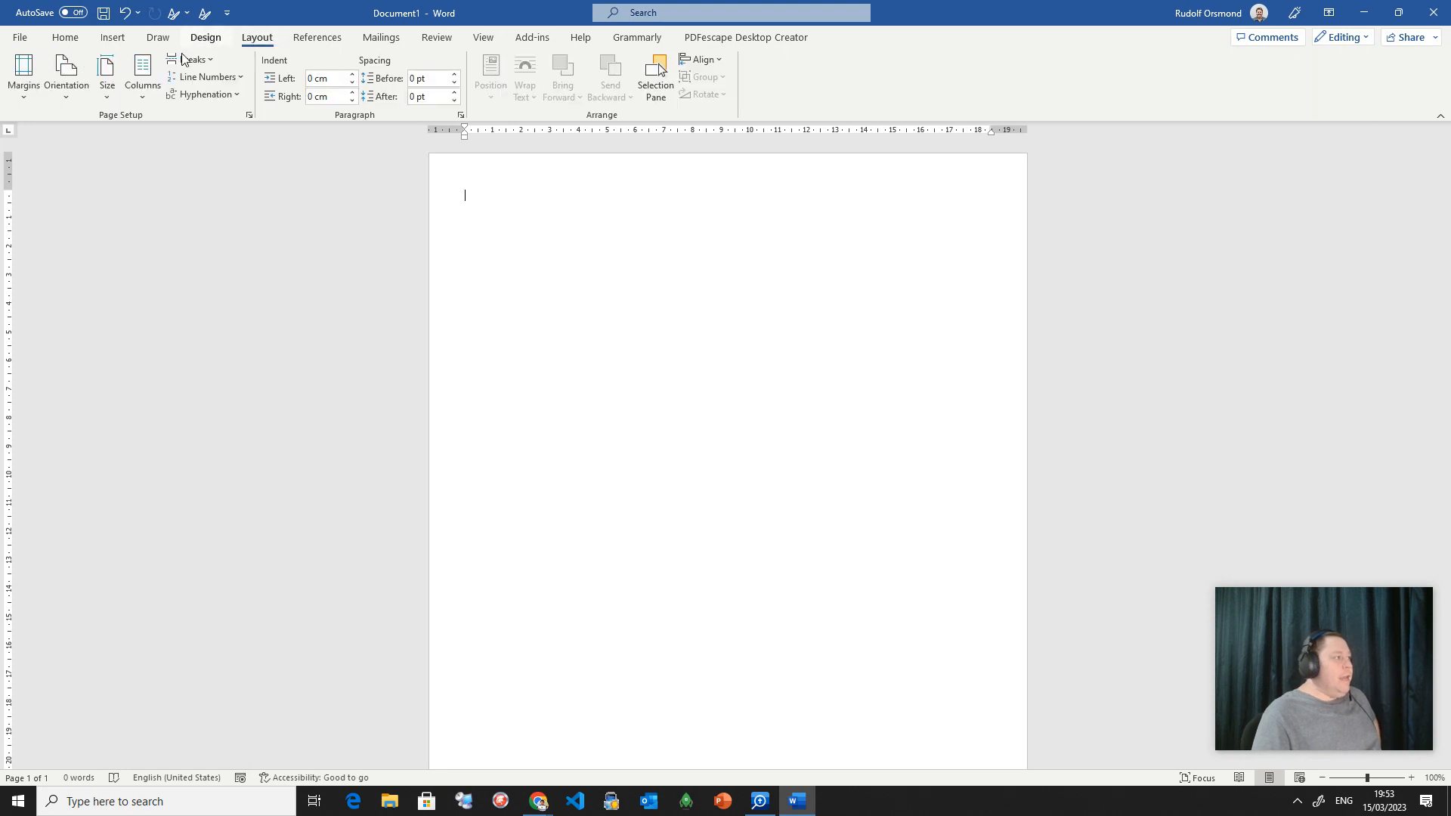
{"action": "left_click", "coordinate": [19, 83]}
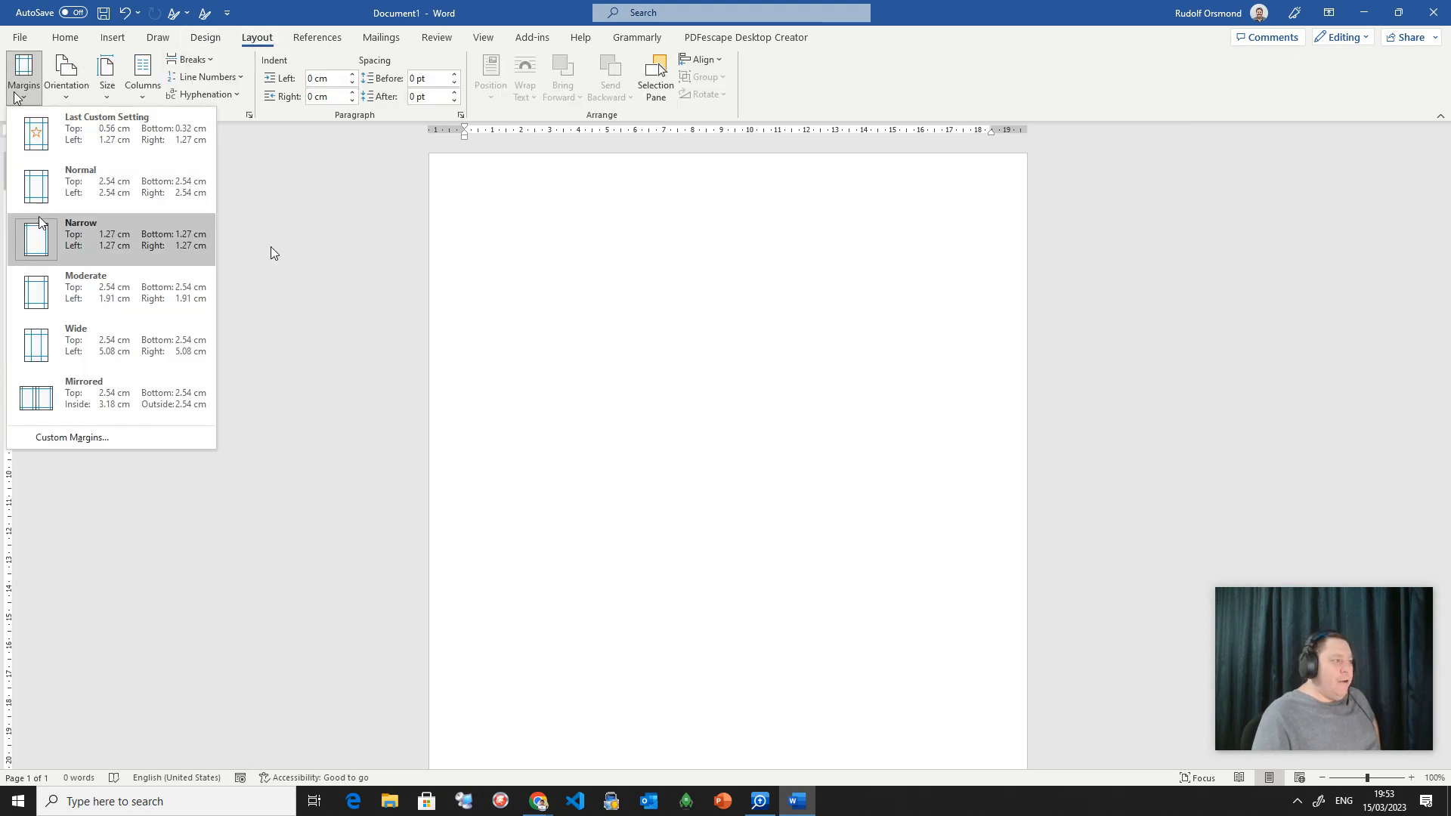
{"action": "left_click", "coordinate": [501, 244]}
Insert a built-in Simple Text Box on the empty page and select its frame.
{"action": "left_click", "coordinate": [115, 39]}
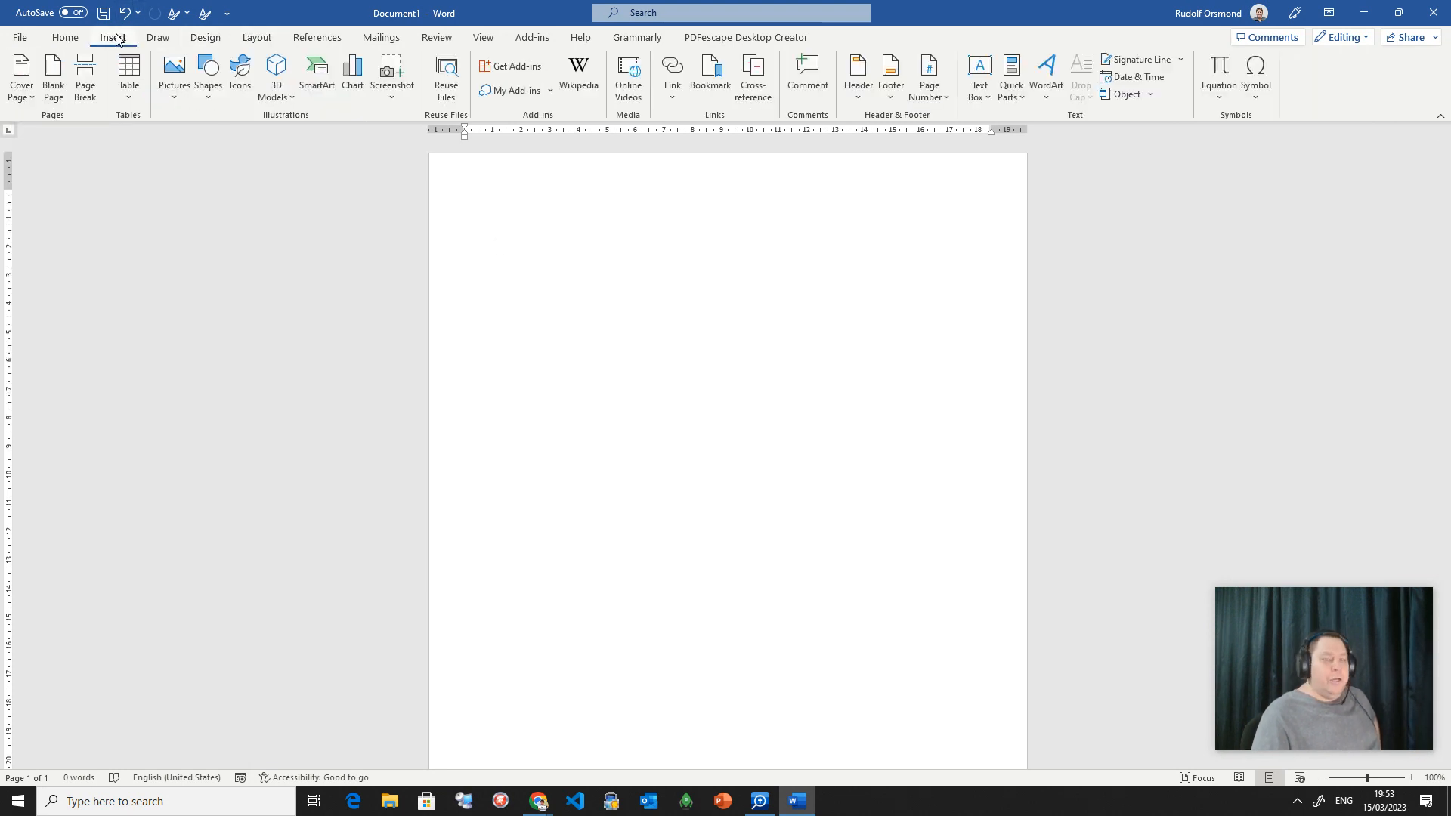
{"action": "left_click", "coordinate": [980, 75]}
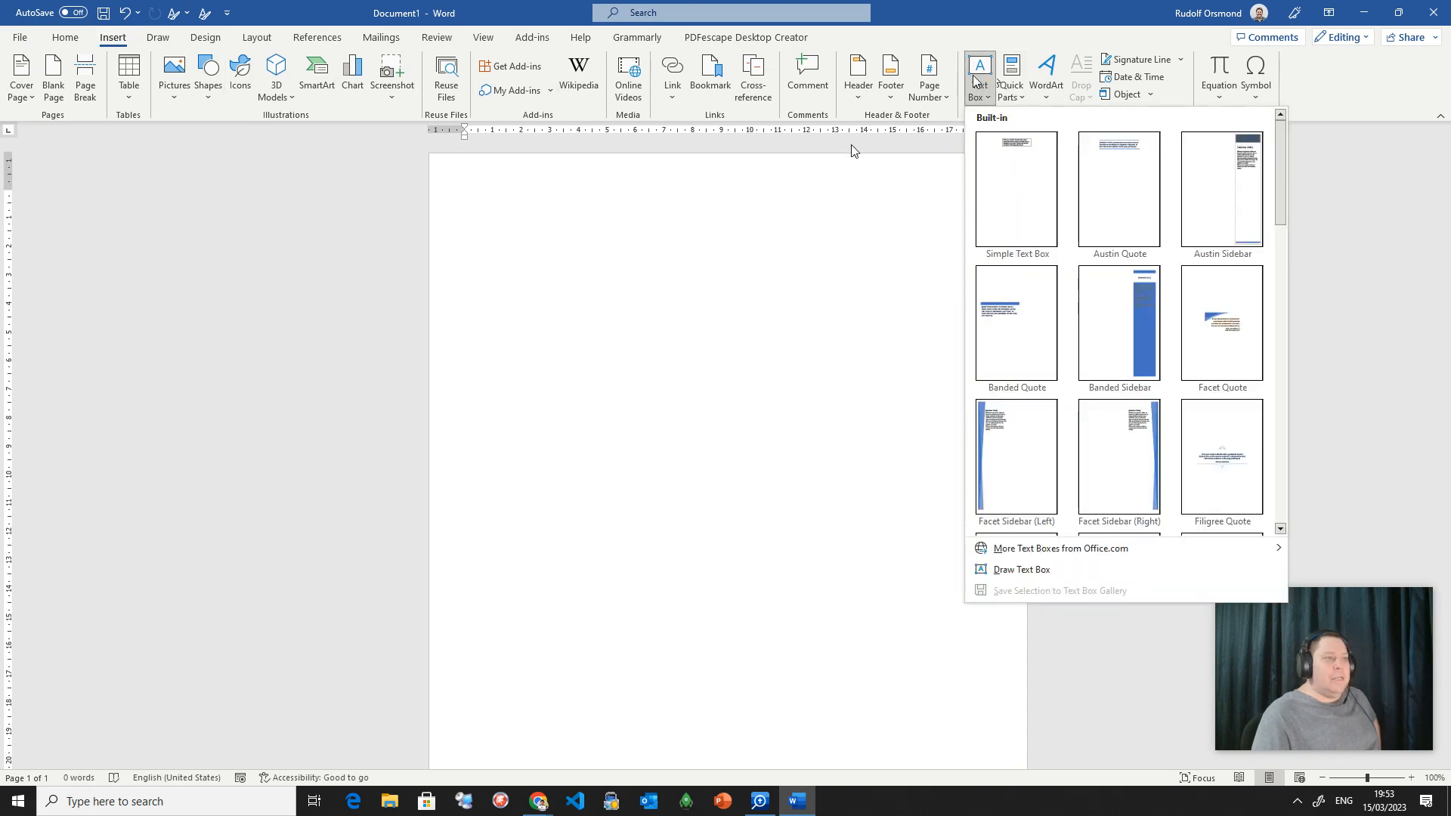
{"action": "left_click", "coordinate": [1009, 174]}
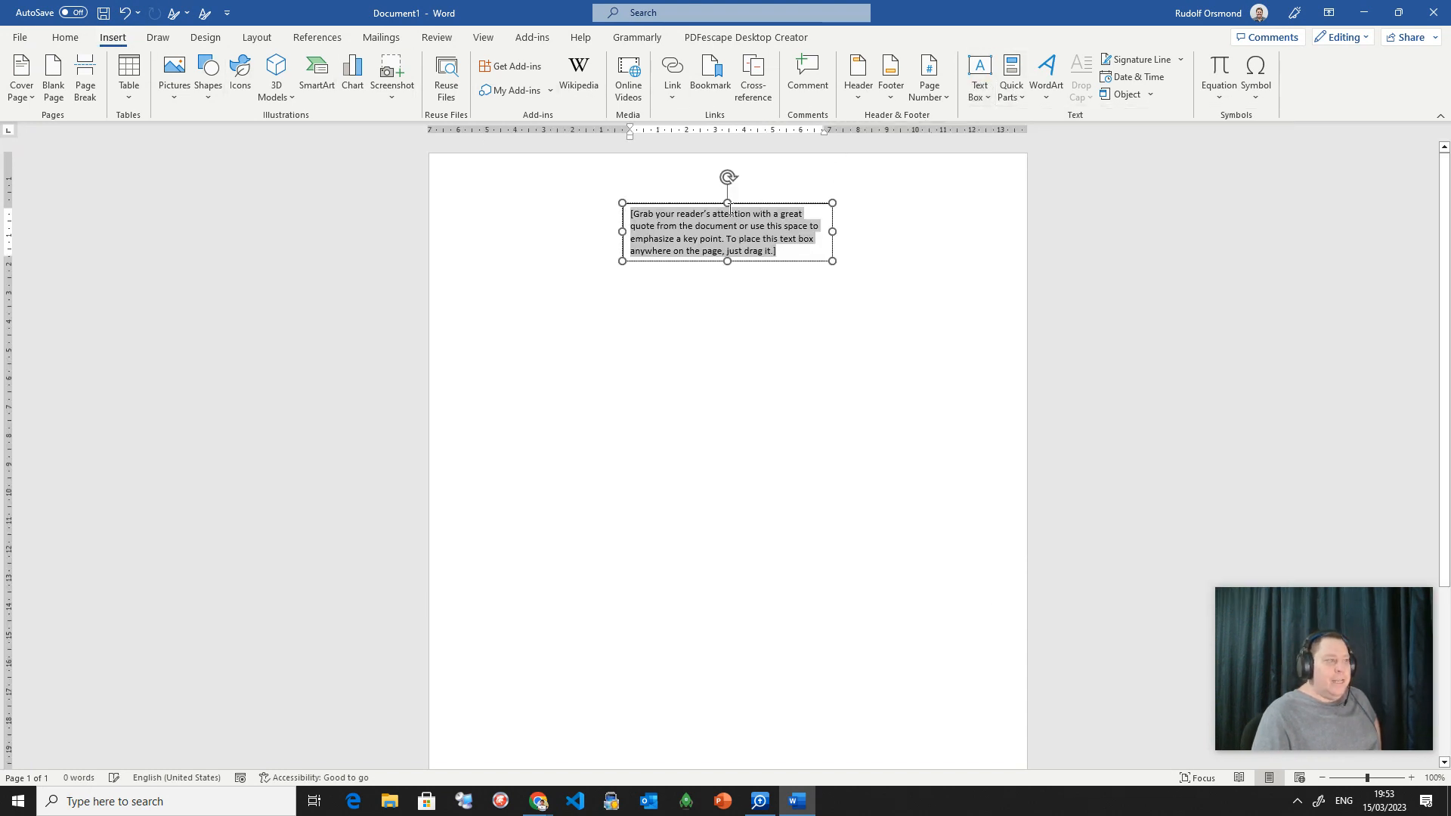
{"action": "left_click", "coordinate": [691, 204]}
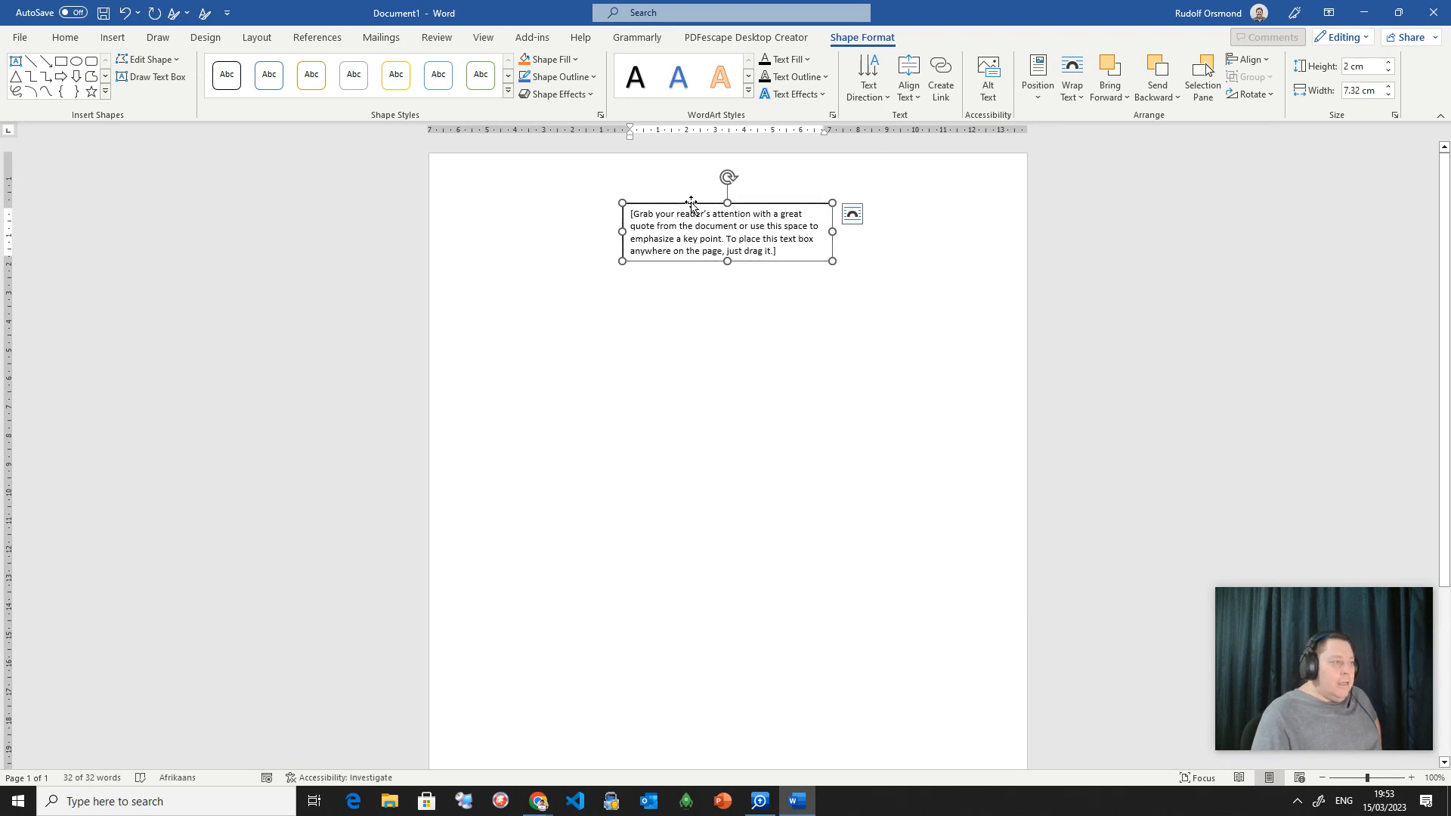
Place the text box In Line with Text and stretch its right edge to the page's right margin.
{"action": "left_click", "coordinate": [849, 219]}
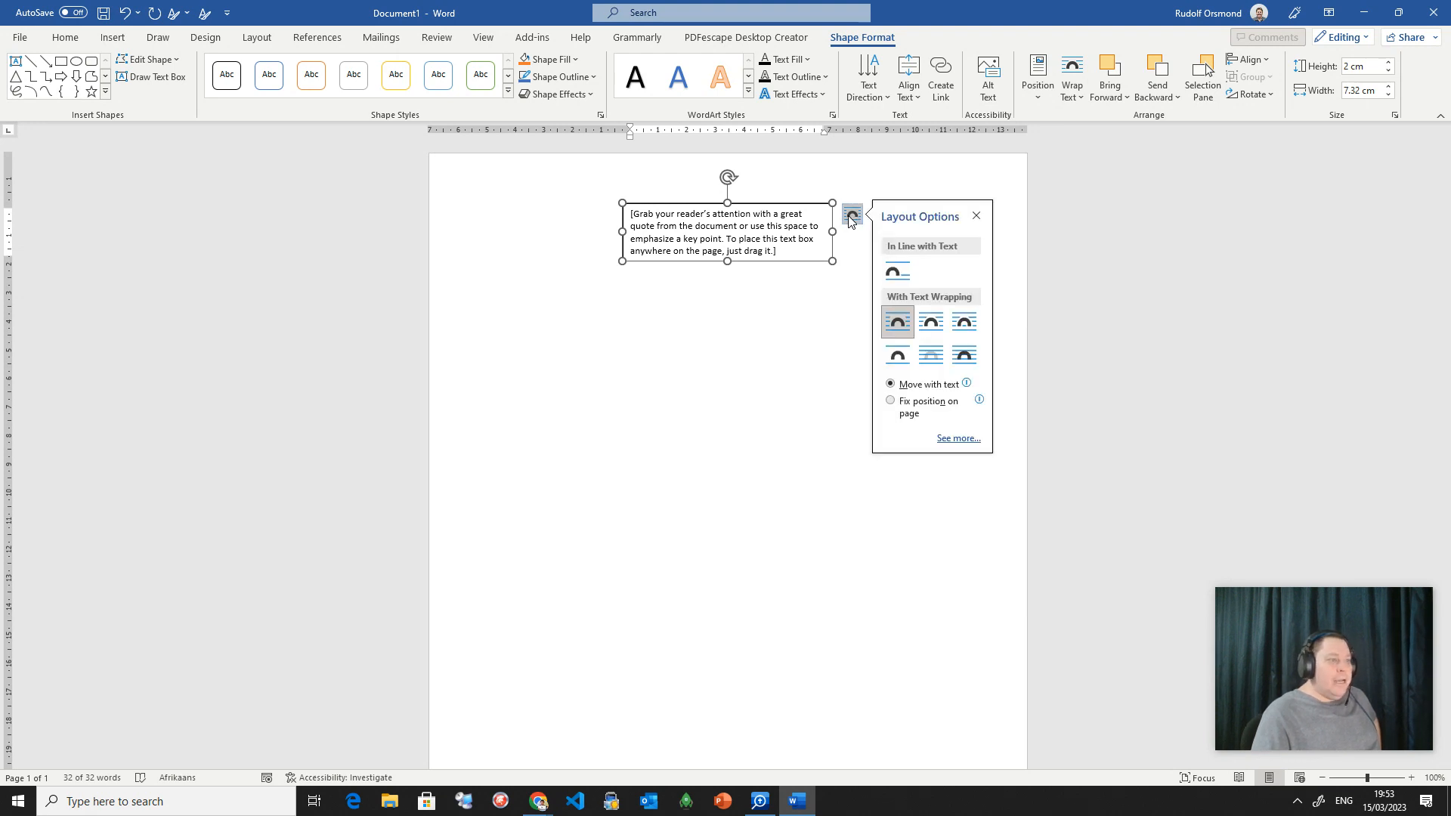
{"action": "left_click", "coordinate": [897, 272]}
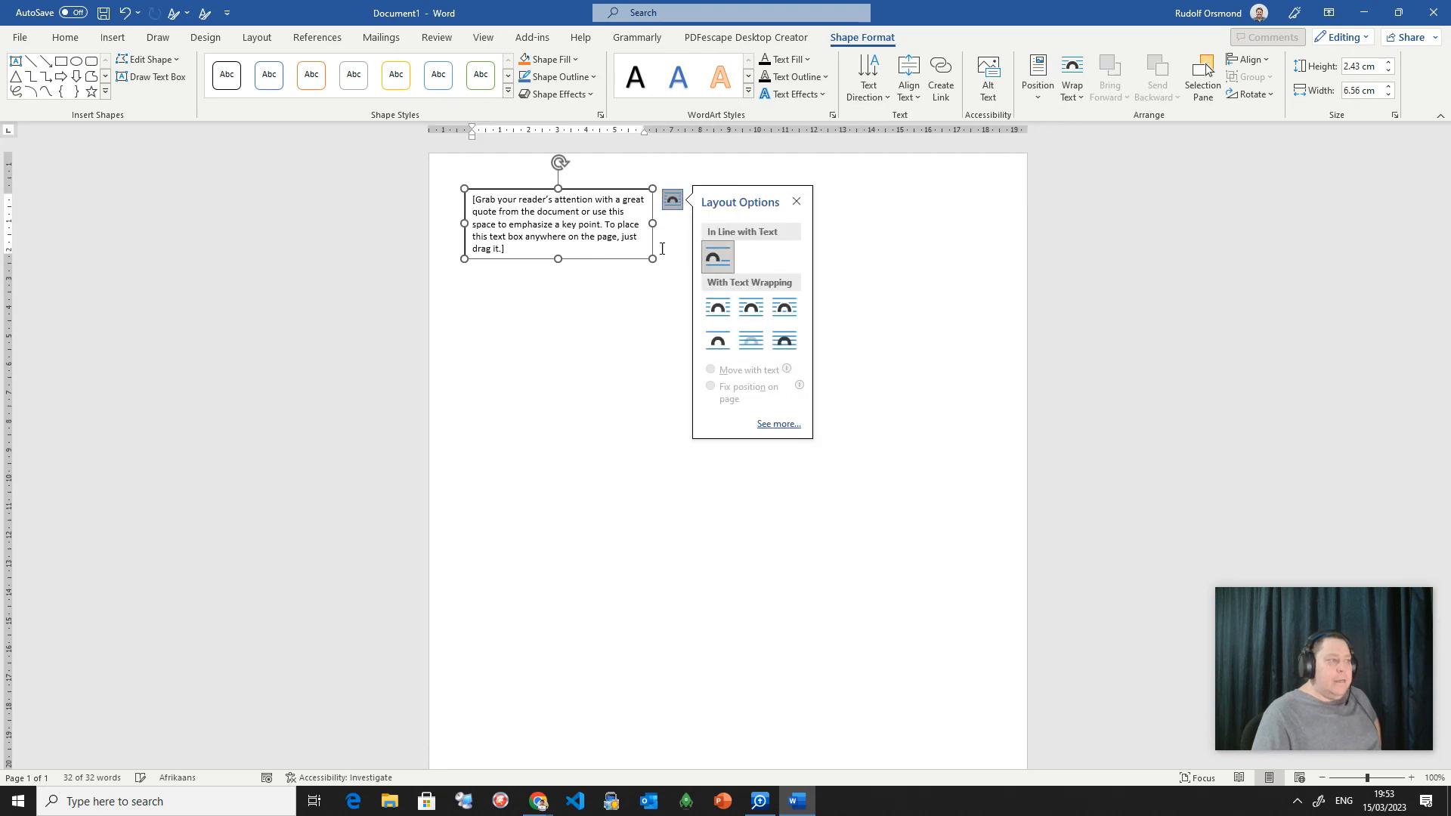
{"action": "left_click_drag", "start_coordinate": [655, 220], "coordinate": [990, 204]}
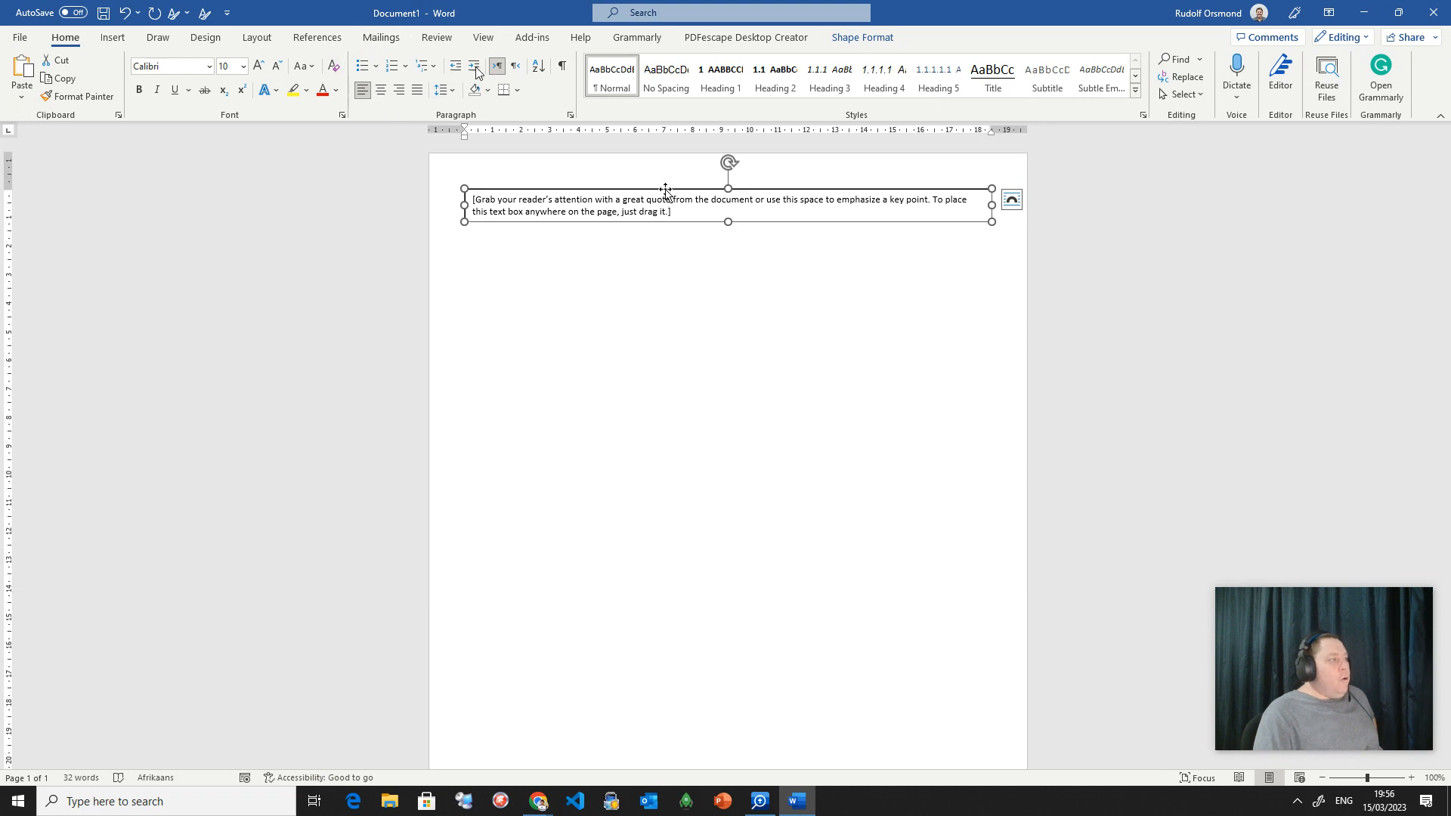
Set the default tab stops for the text box's paragraph to 8px.
{"action": "left_click", "coordinate": [571, 116]}
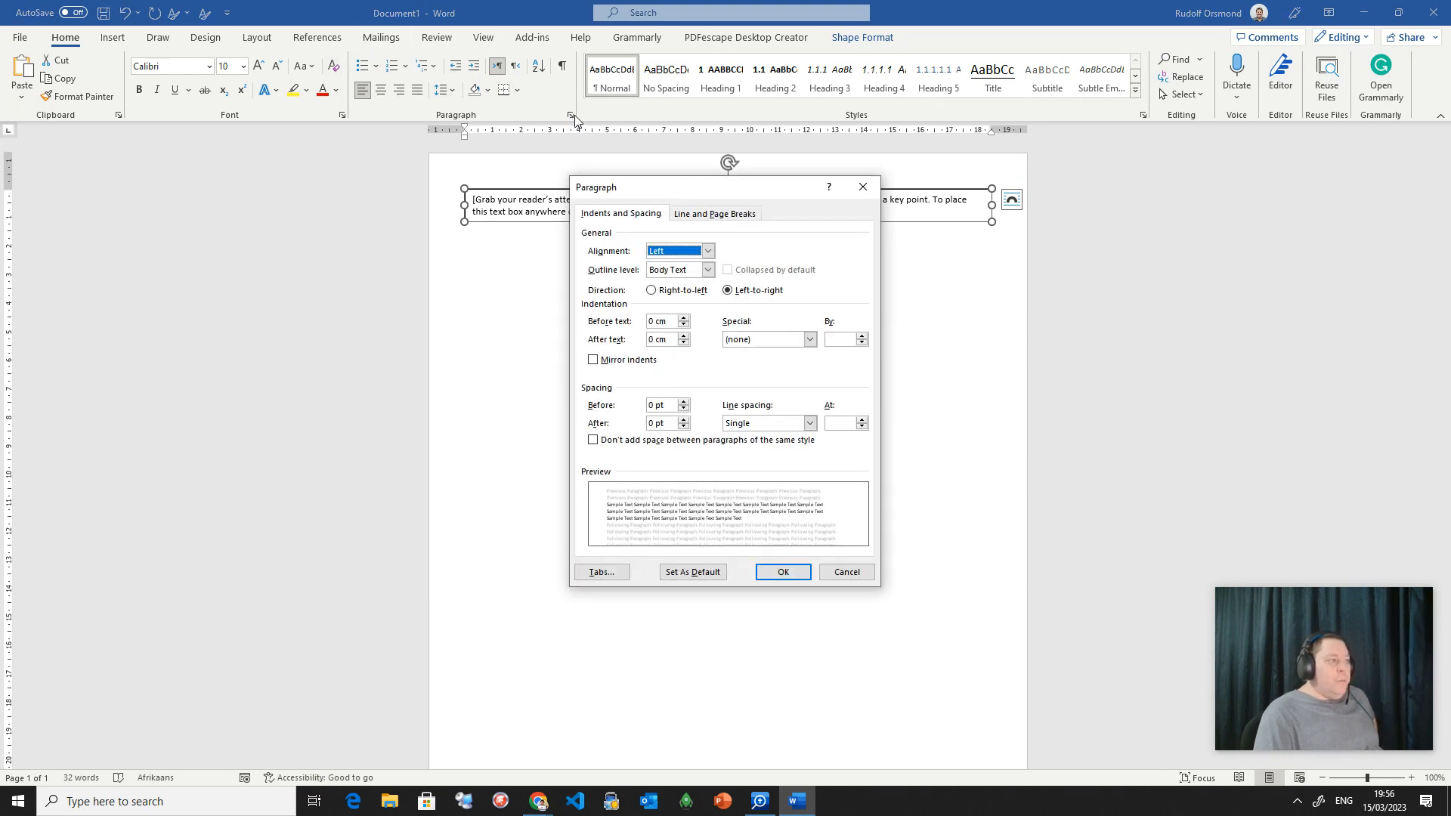
{"action": "left_click", "coordinate": [602, 575]}
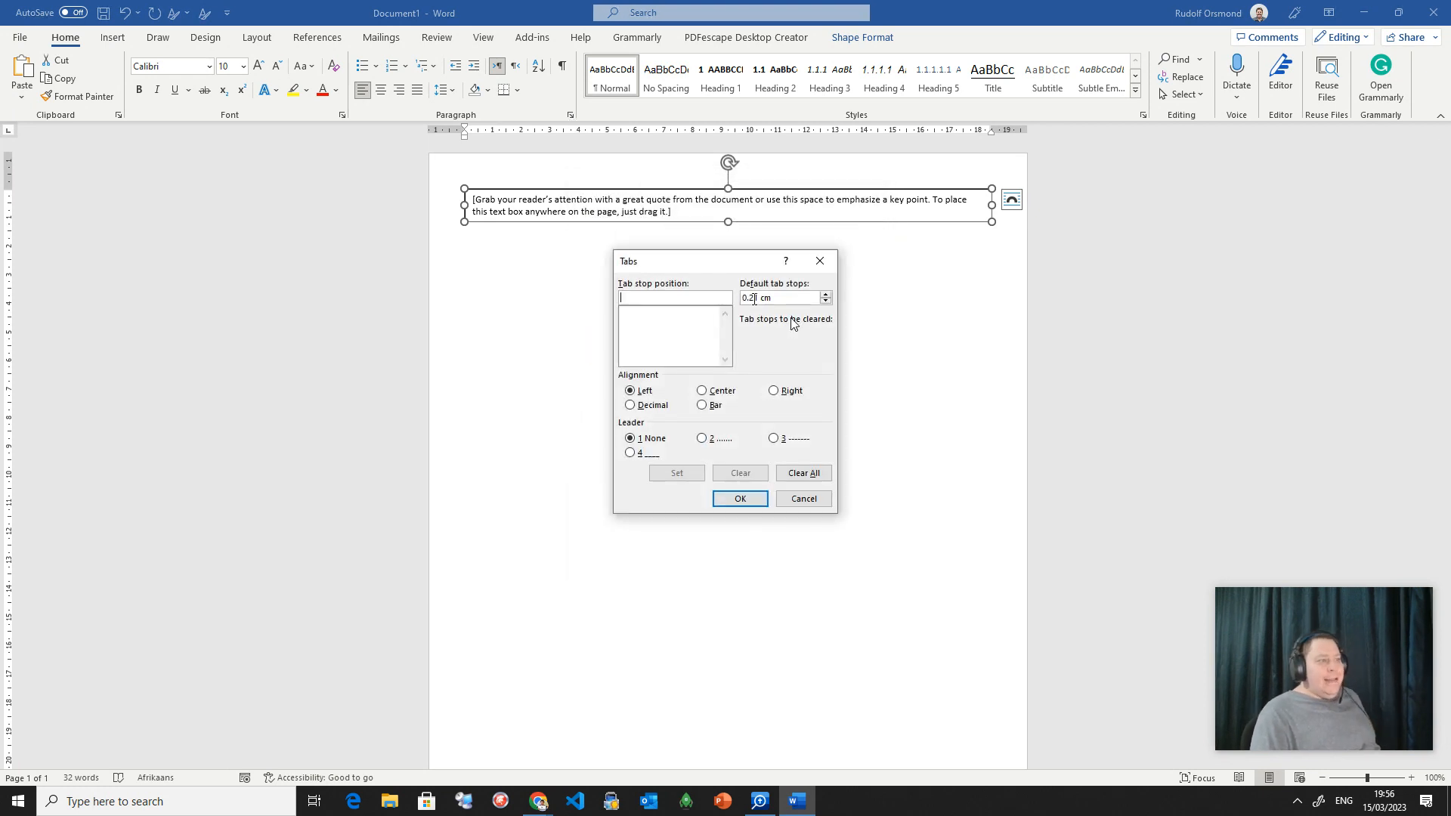
{"action": "key", "text": "Tab"}
{"action": "type", "text": "8px"}
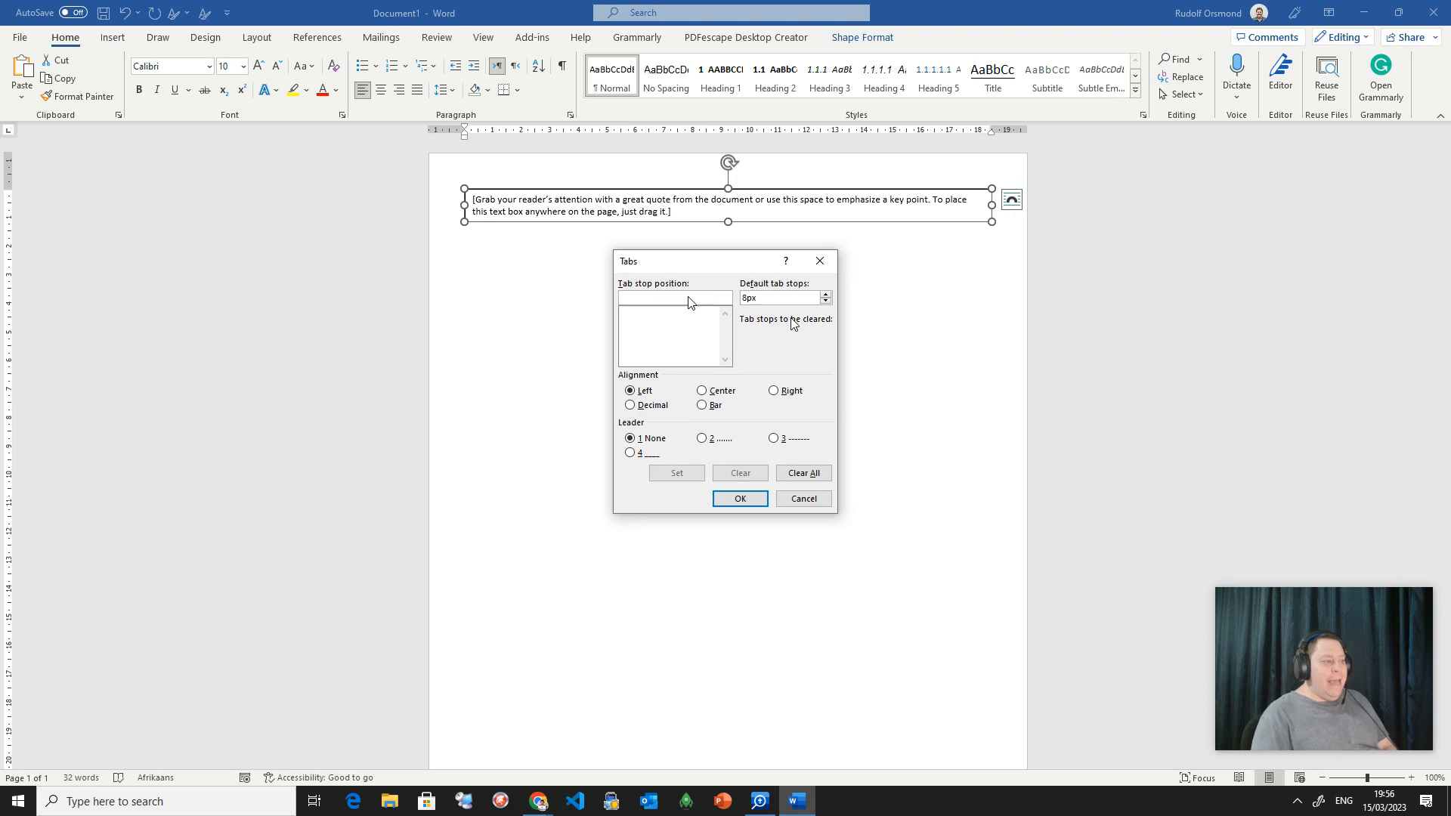
{"action": "left_click", "coordinate": [737, 500]}
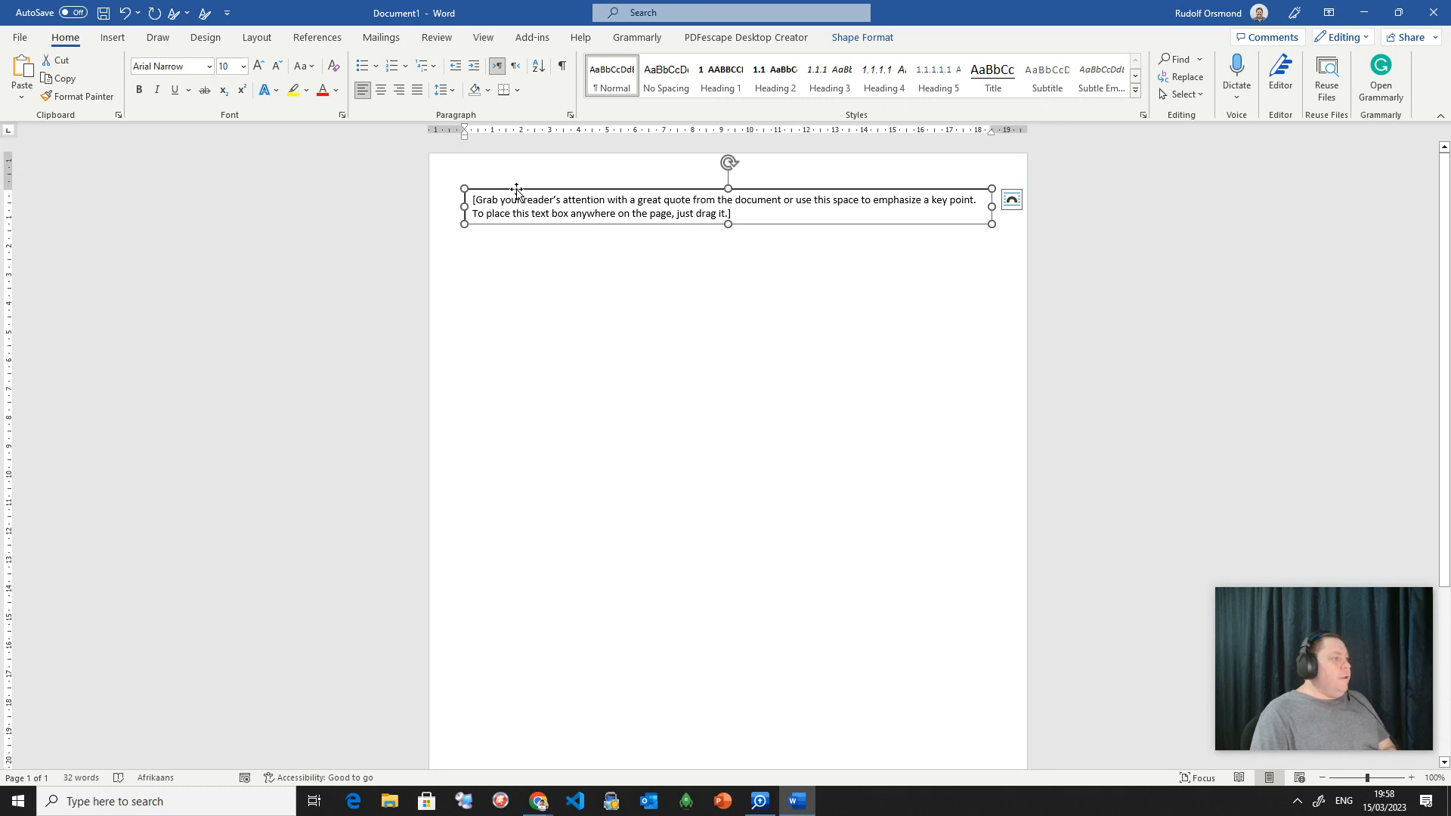
Format the text box's text in Arial Narrow at size 11.
{"action": "left_click", "coordinate": [209, 67]}
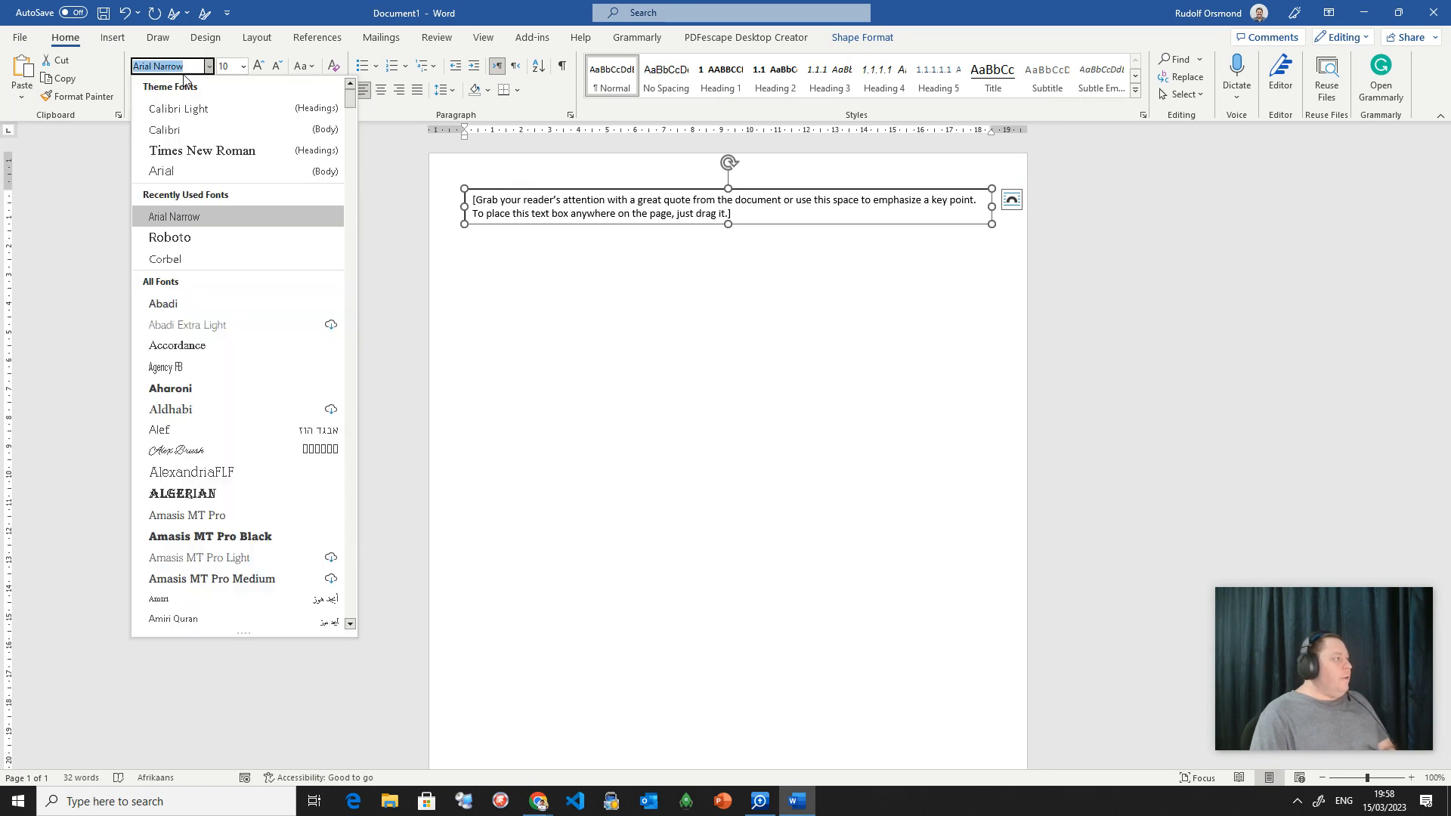
{"action": "left_click", "coordinate": [202, 216]}
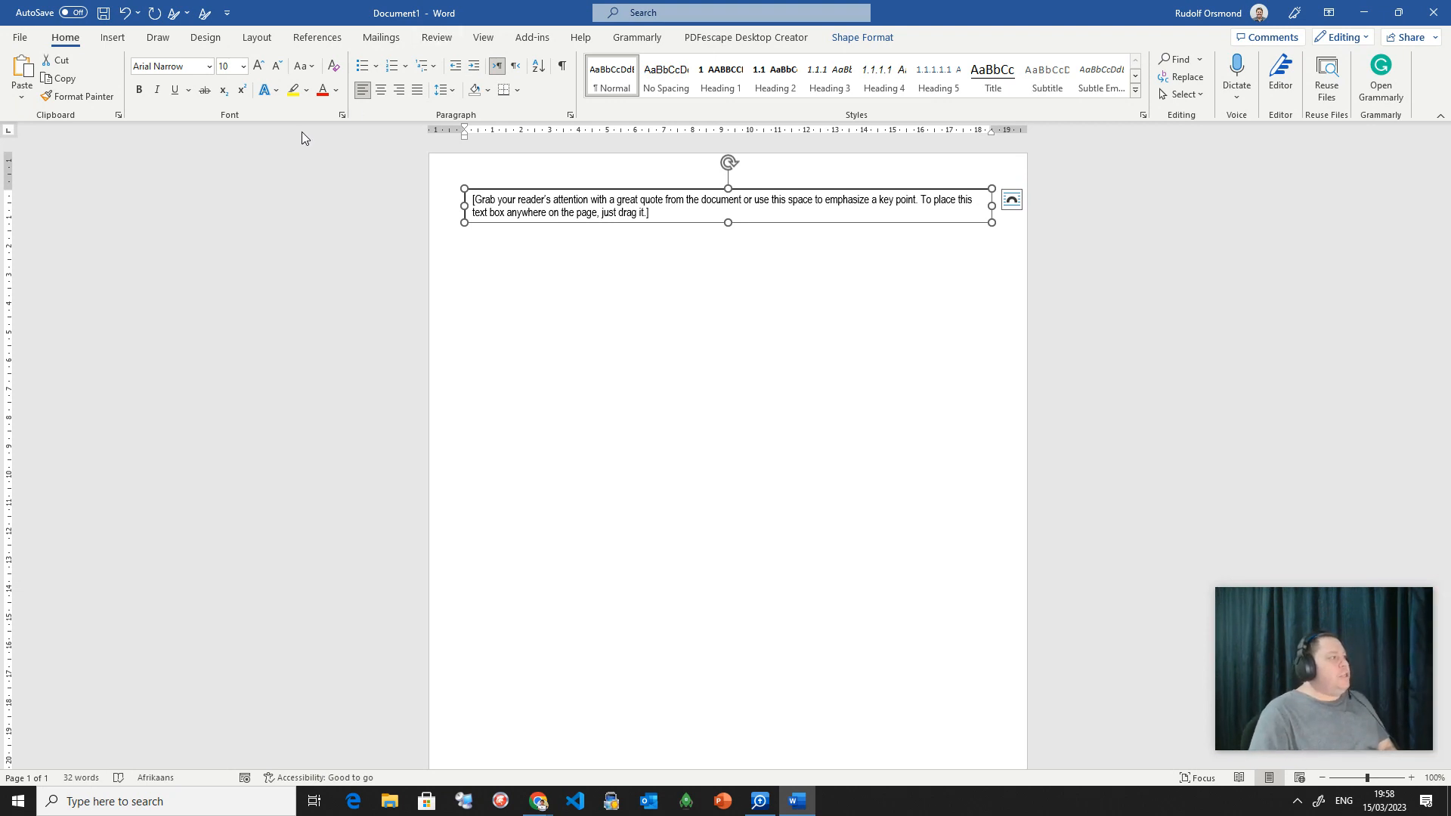
{"action": "left_click", "coordinate": [244, 66]}
{"action": "left_click", "coordinate": [230, 137]}
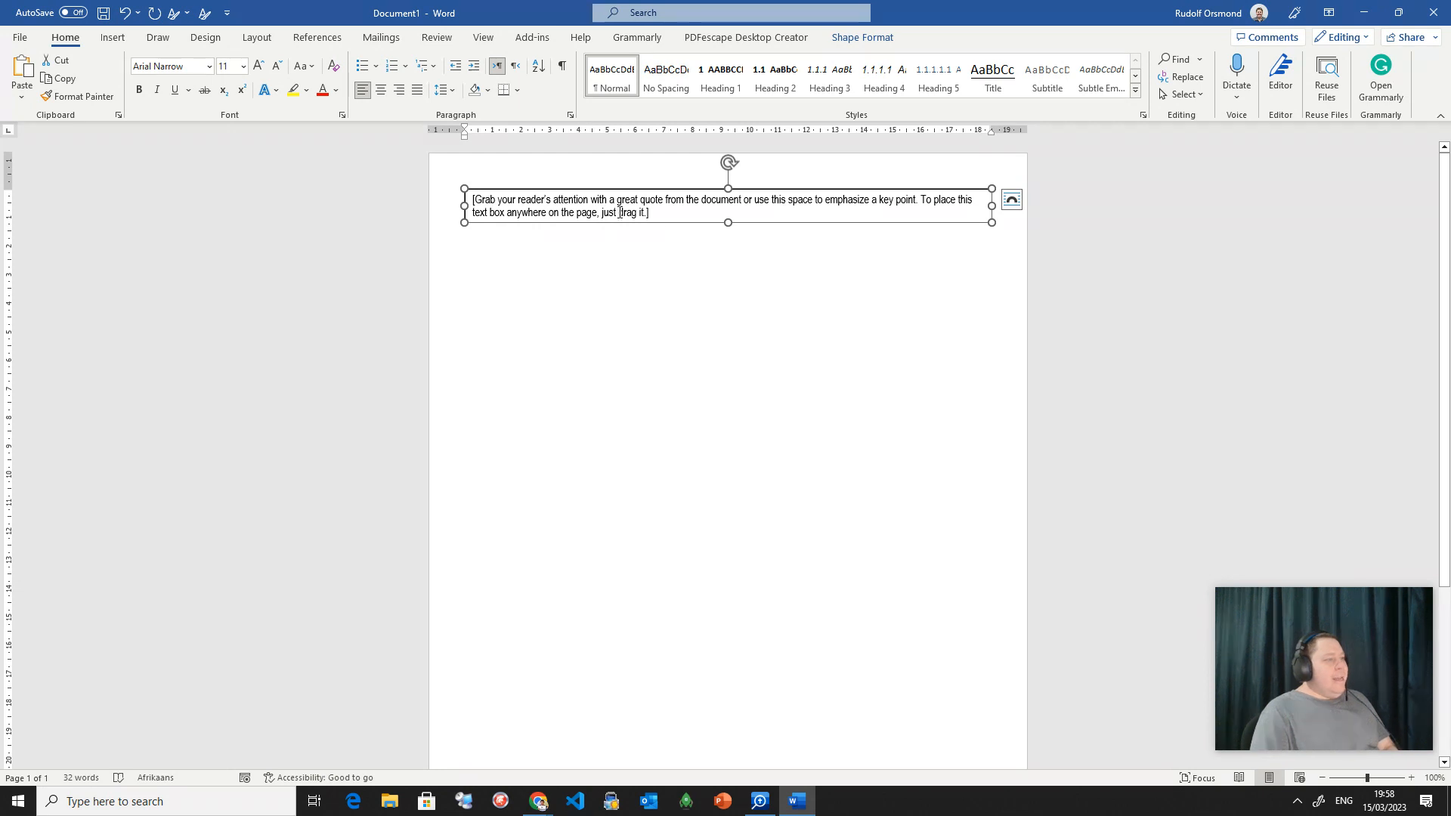
Switch to Logos Bible Software and copy 2 Peter 1:3–4 from the English Standard Version as text only.
{"action": "left_click", "coordinate": [676, 213]}
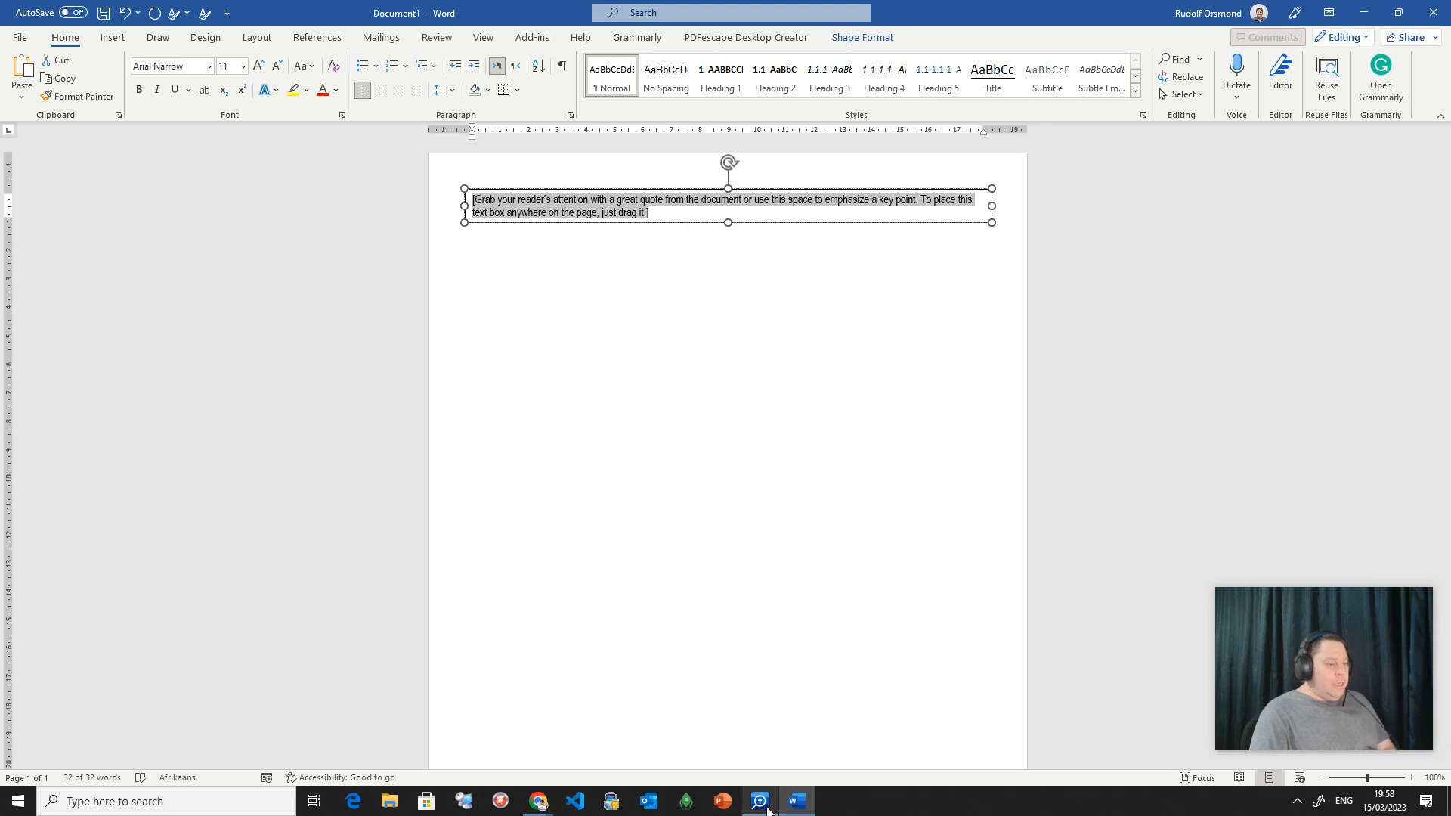
{"action": "mouse_move", "coordinate": [759, 799]}
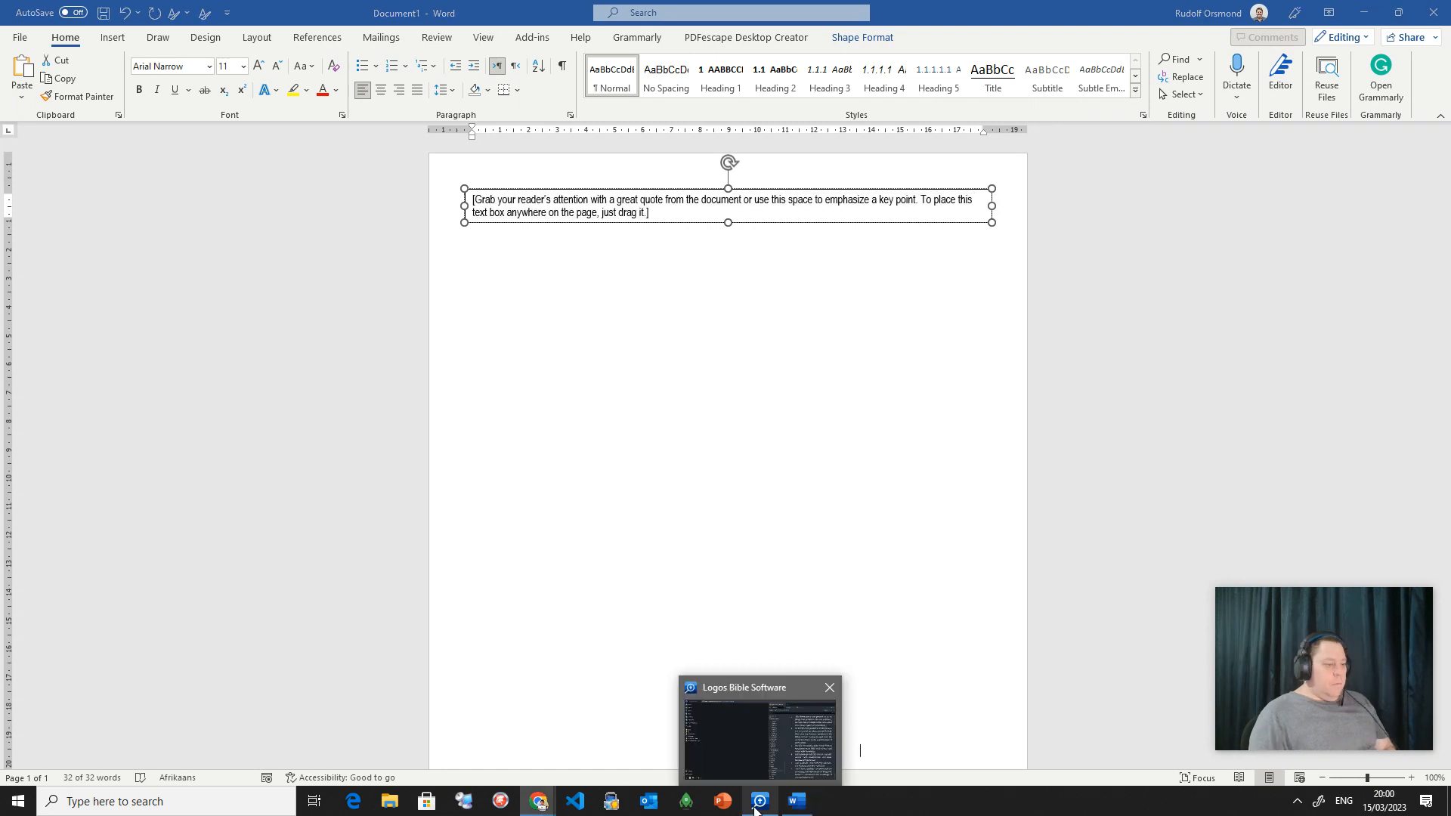
{"action": "left_click", "coordinate": [757, 805]}
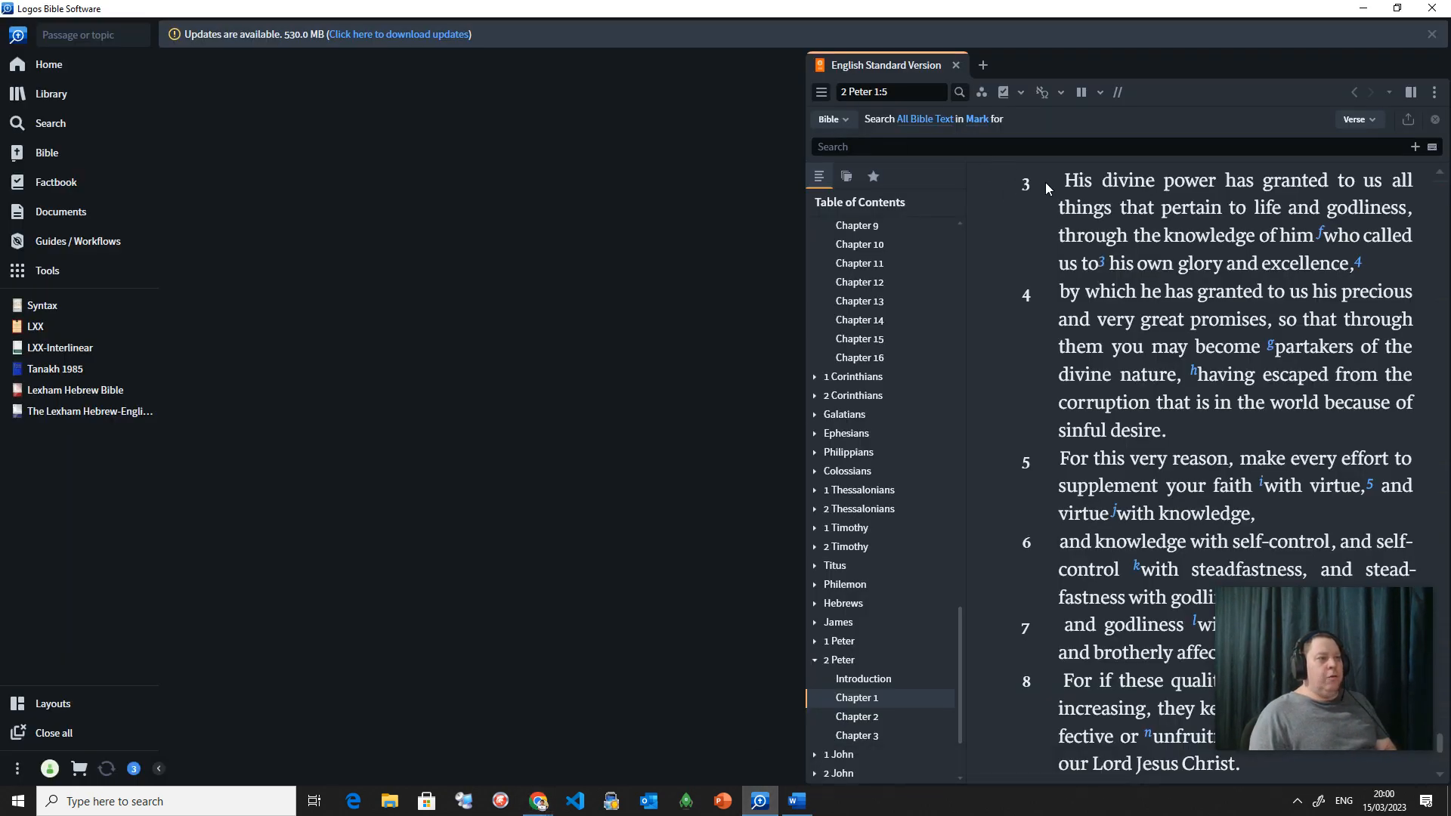
{"action": "left_click_drag", "start_coordinate": [1066, 183], "coordinate": [1242, 429]}
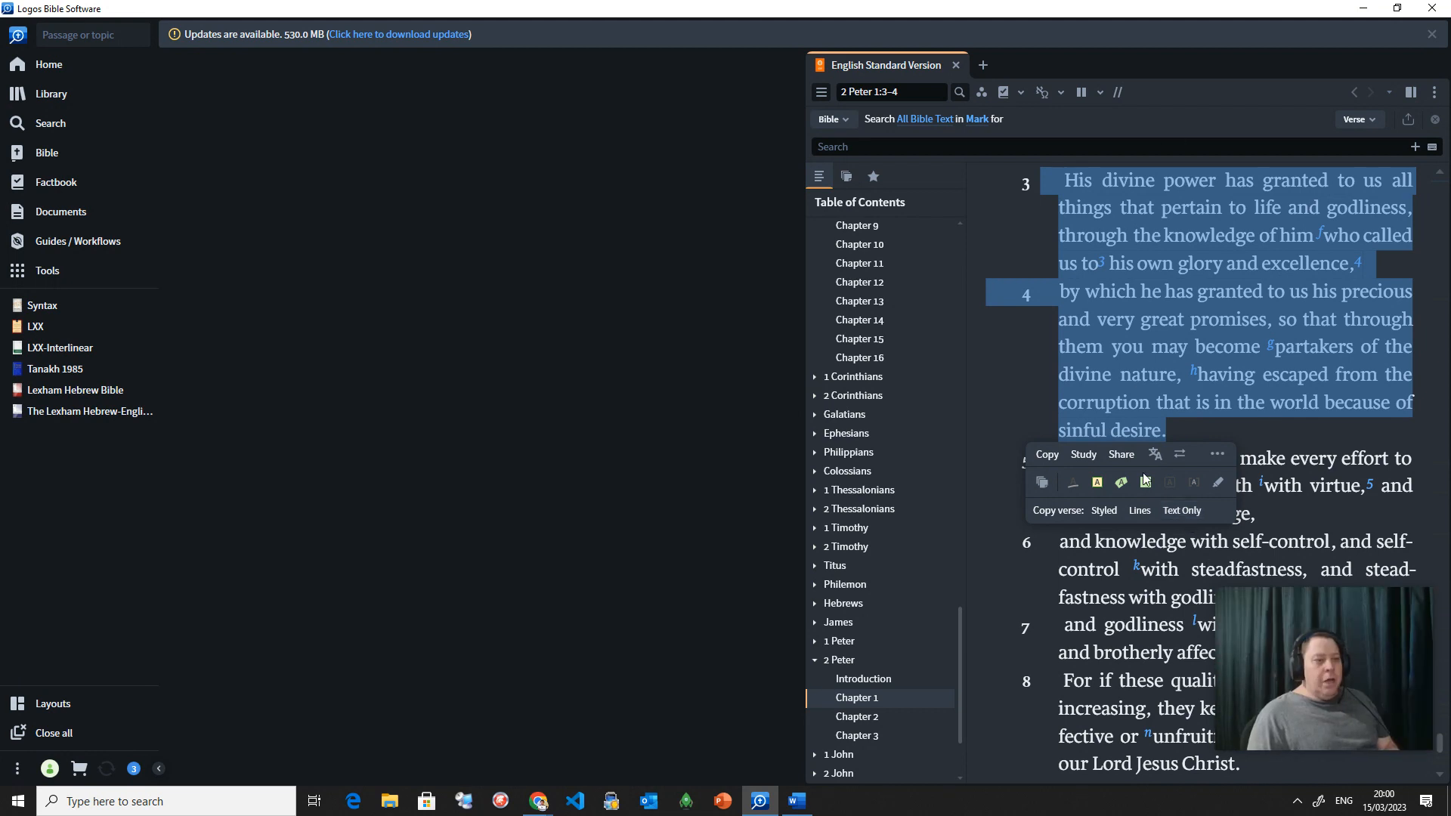
{"action": "left_click", "coordinate": [1183, 519]}
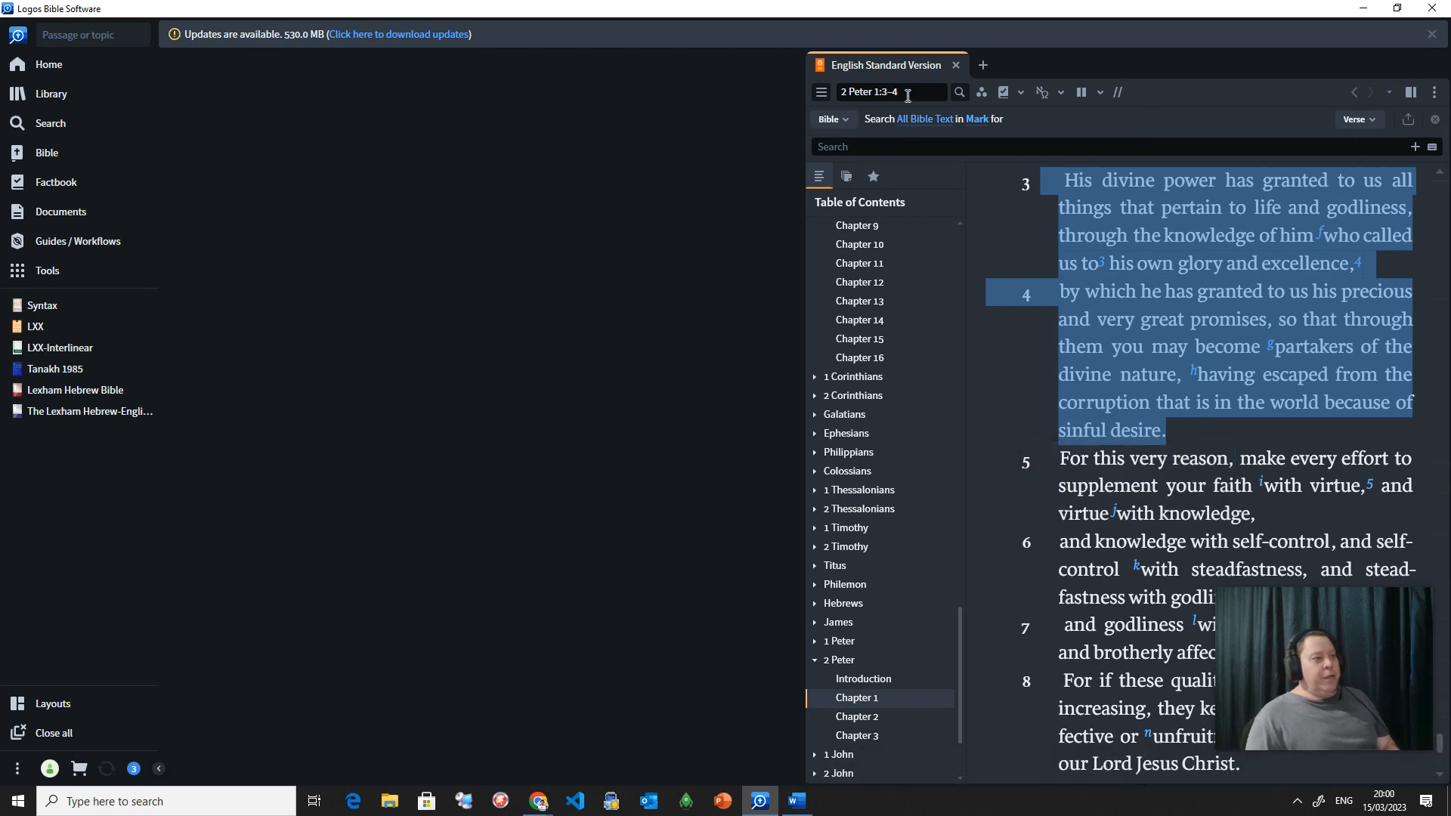
Switch to Word and replace the text box's placeholder with the copied verses, keeping source formatting, ending directly after "sinful desire.".
{"action": "left_click", "coordinate": [797, 801]}
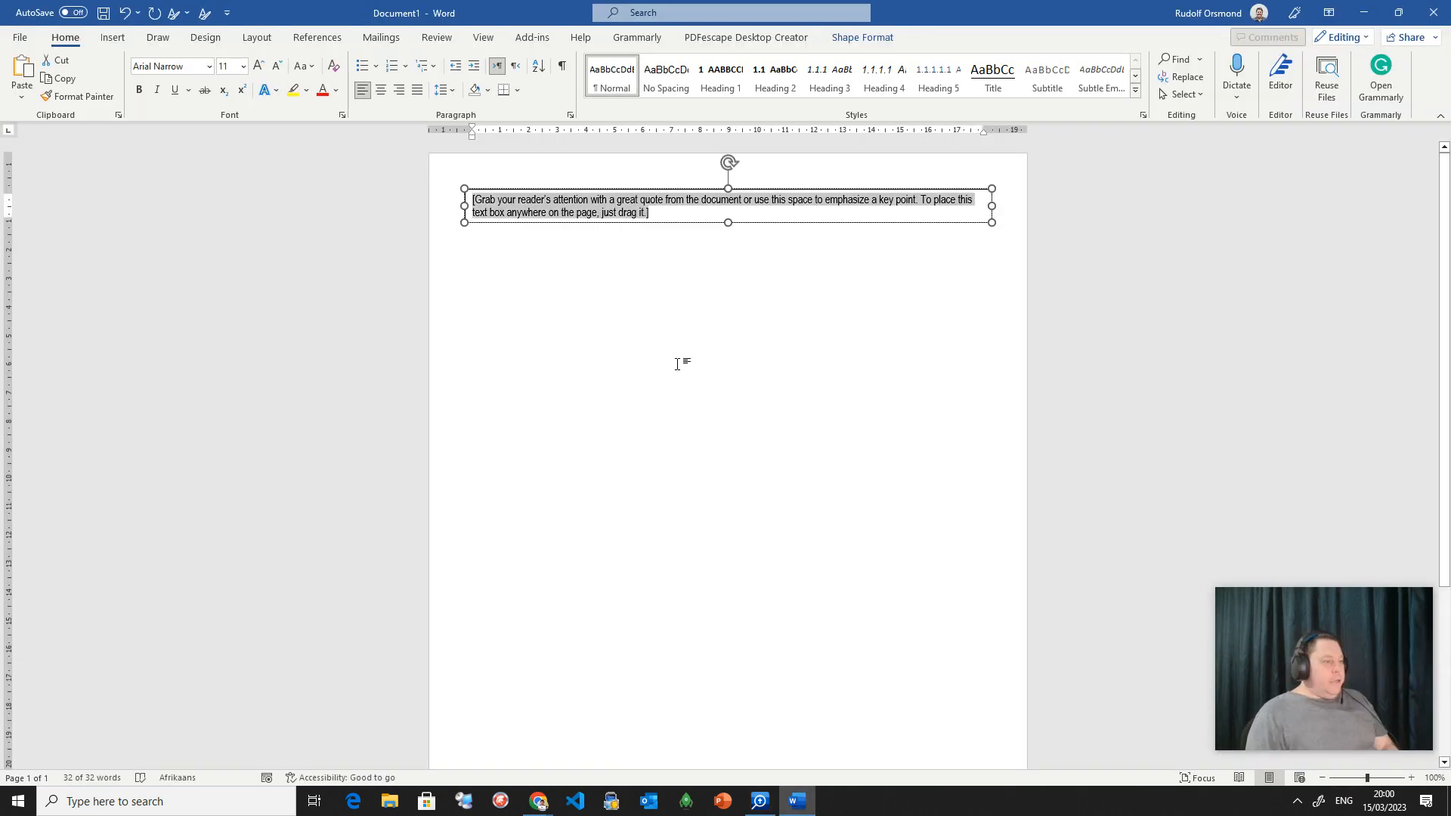
{"action": "left_click_drag", "start_coordinate": [650, 212], "coordinate": [517, 200]}
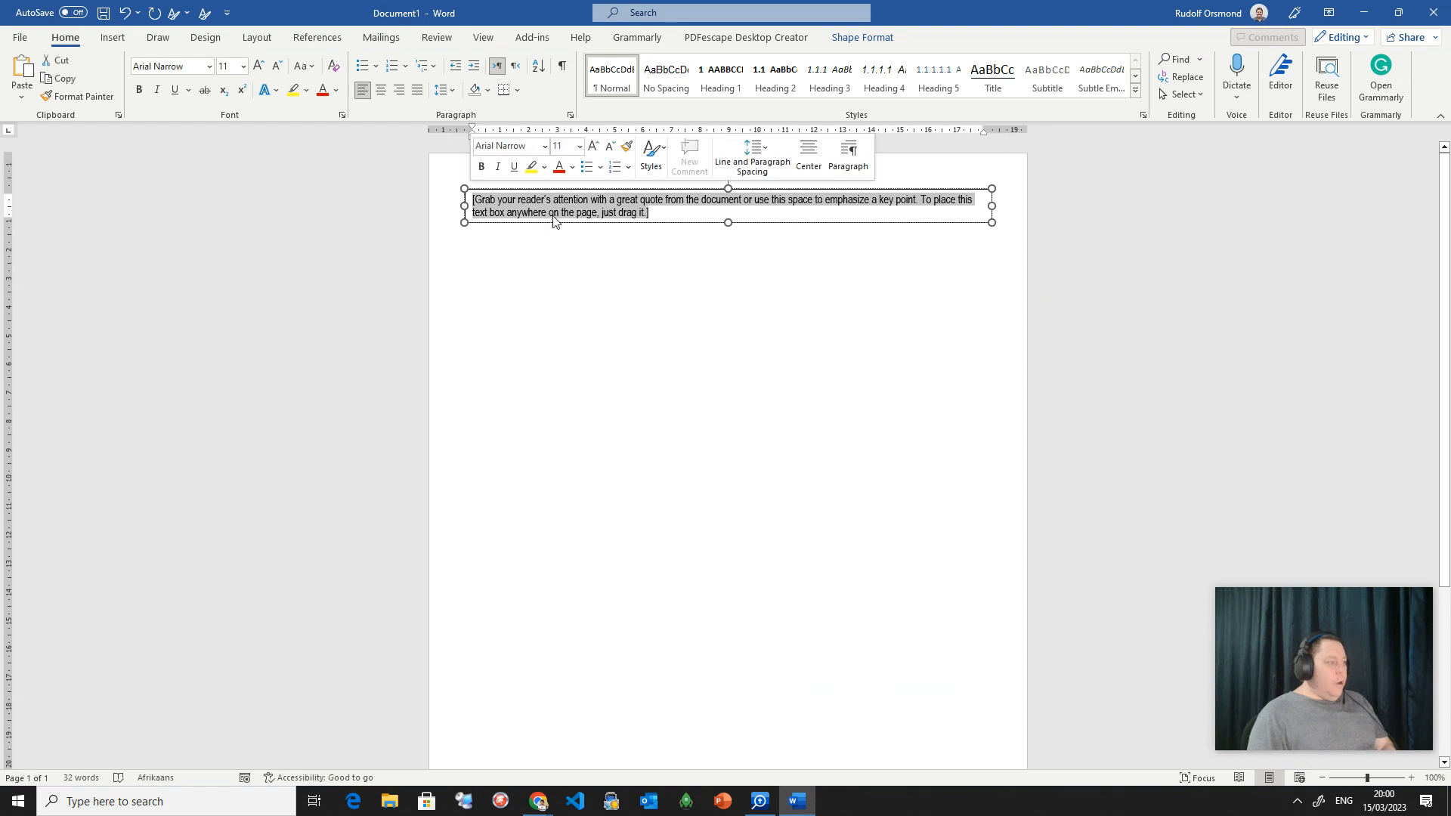
{"action": "right_click", "coordinate": [660, 210]}
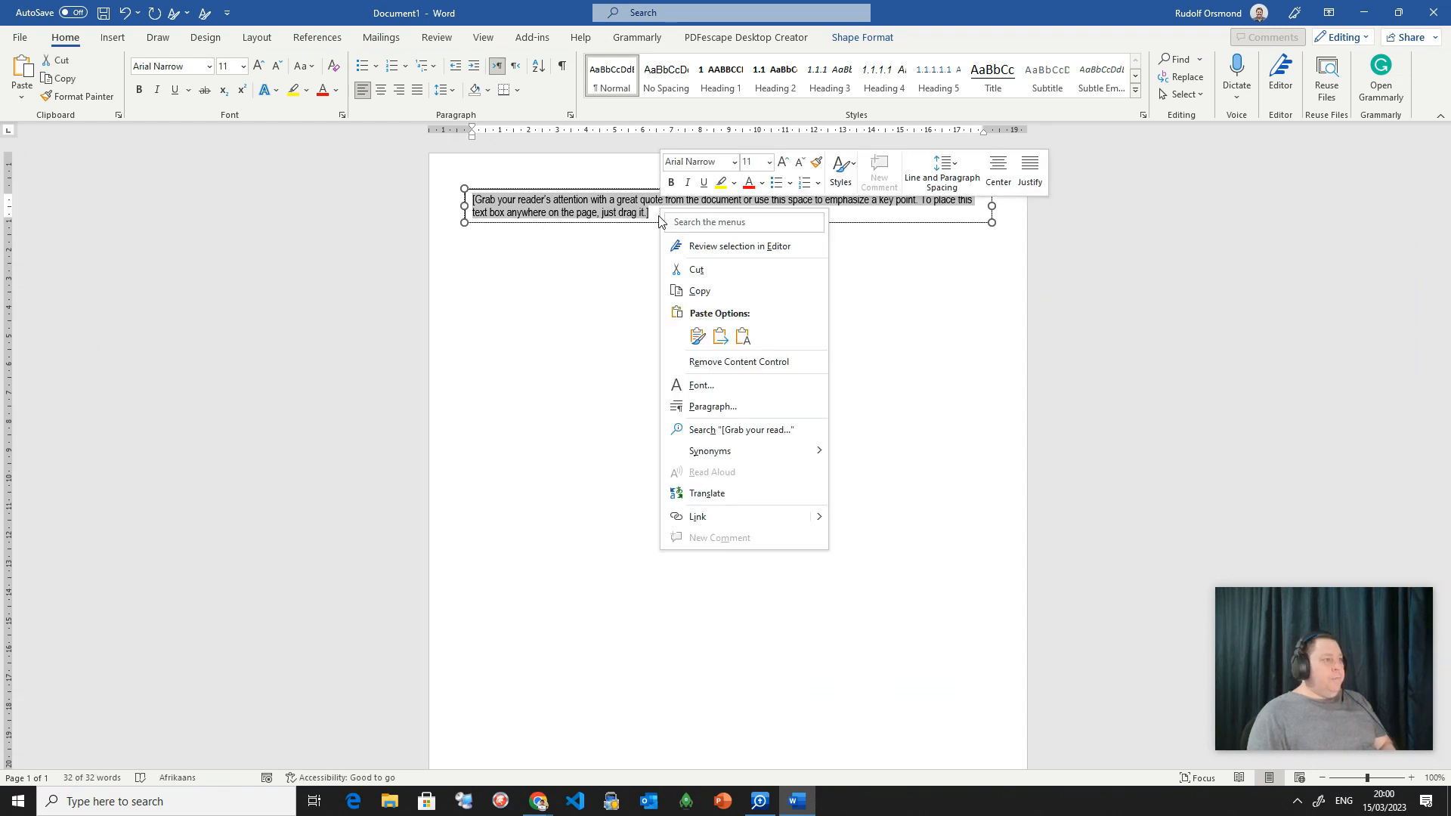
{"action": "left_click", "coordinate": [696, 336]}
{"action": "left_click", "coordinate": [847, 244]}
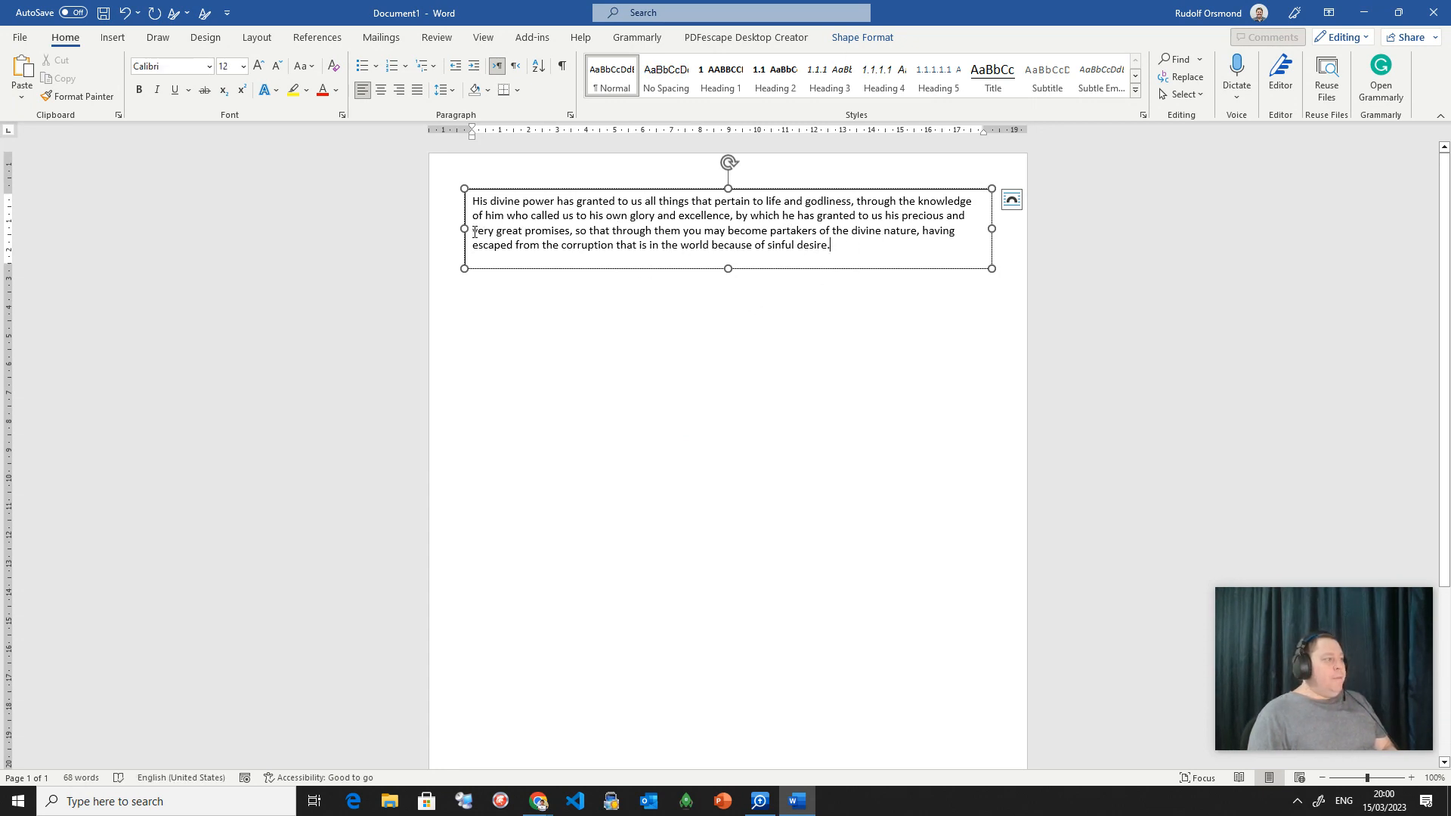
{"action": "key", "text": "BackSpace"}
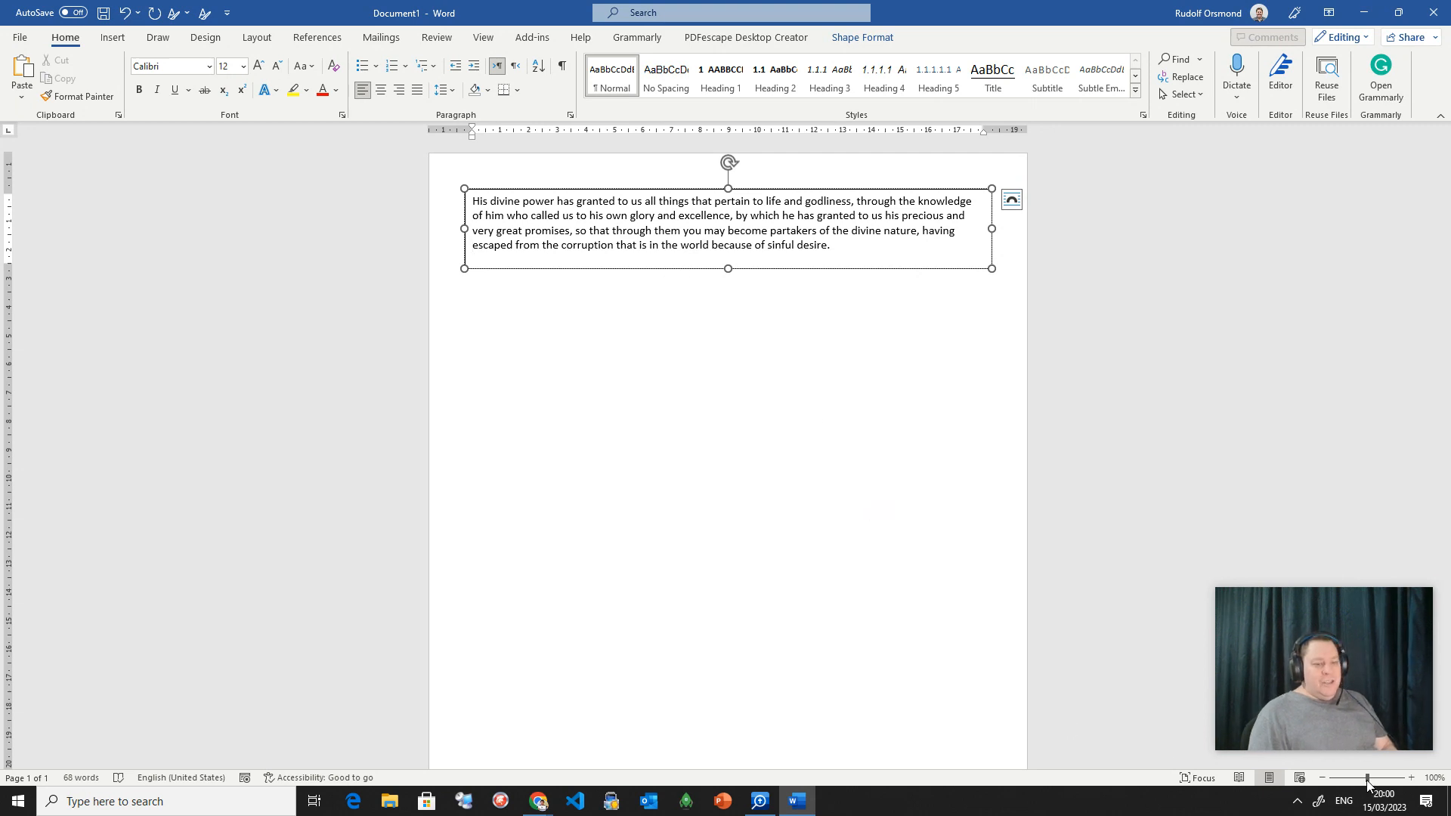
{"action": "left_click_drag", "start_coordinate": [1368, 783], "coordinate": [1376, 786]}
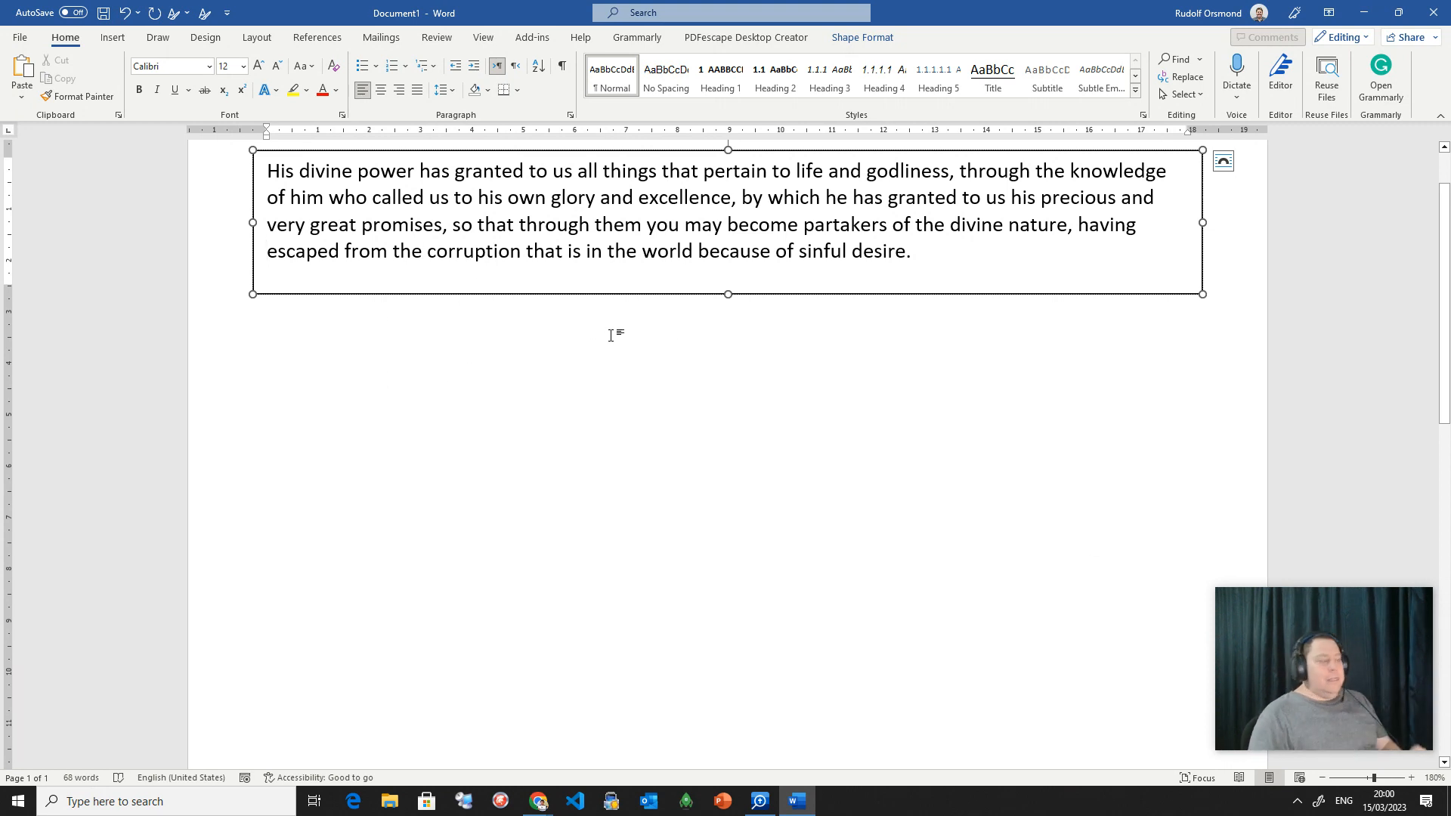
{"action": "left_click", "coordinate": [925, 243]}
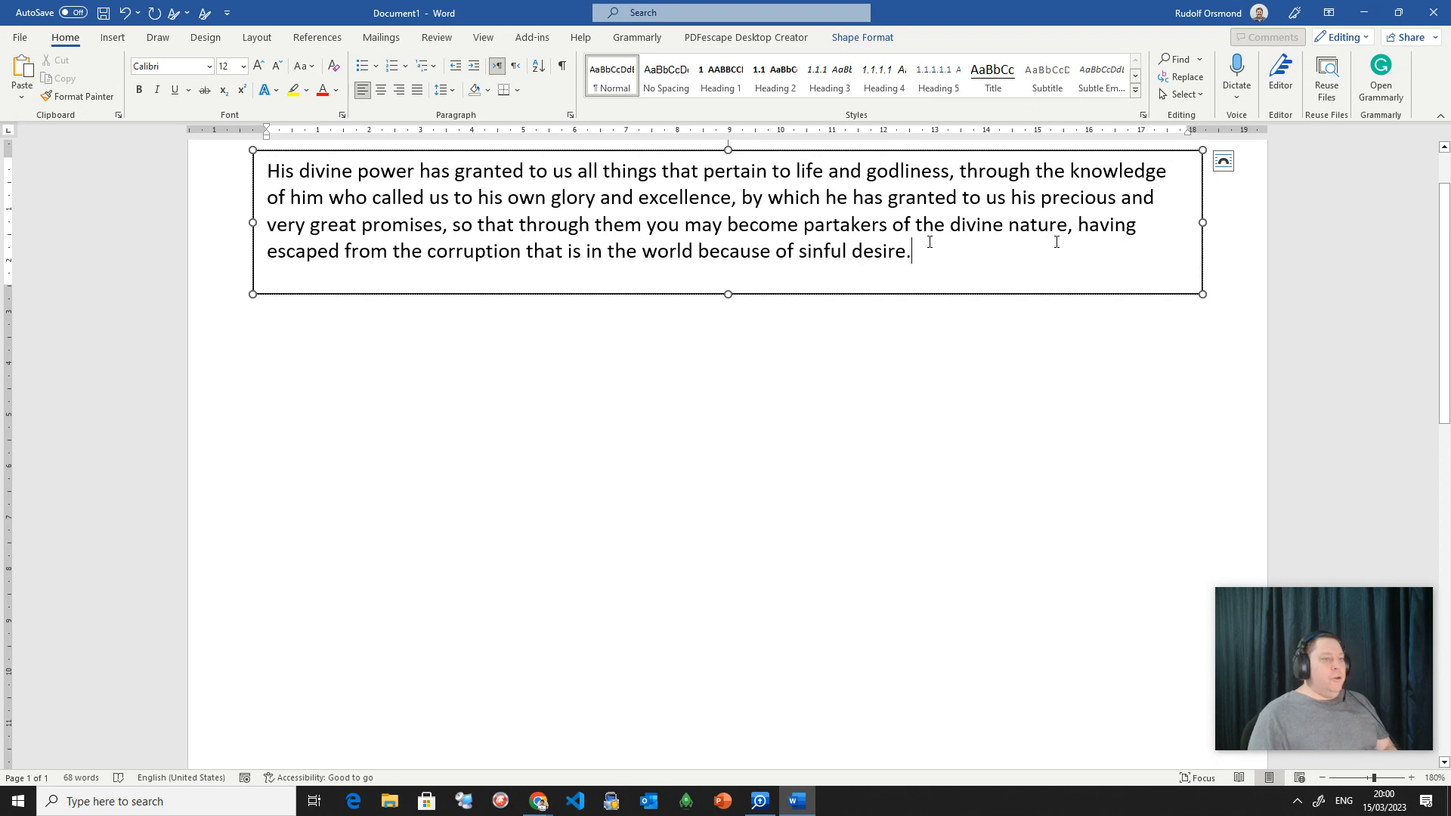
{"action": "scroll", "coordinate": [930, 242], "scroll_direction": "up", "scroll_amount": 2}
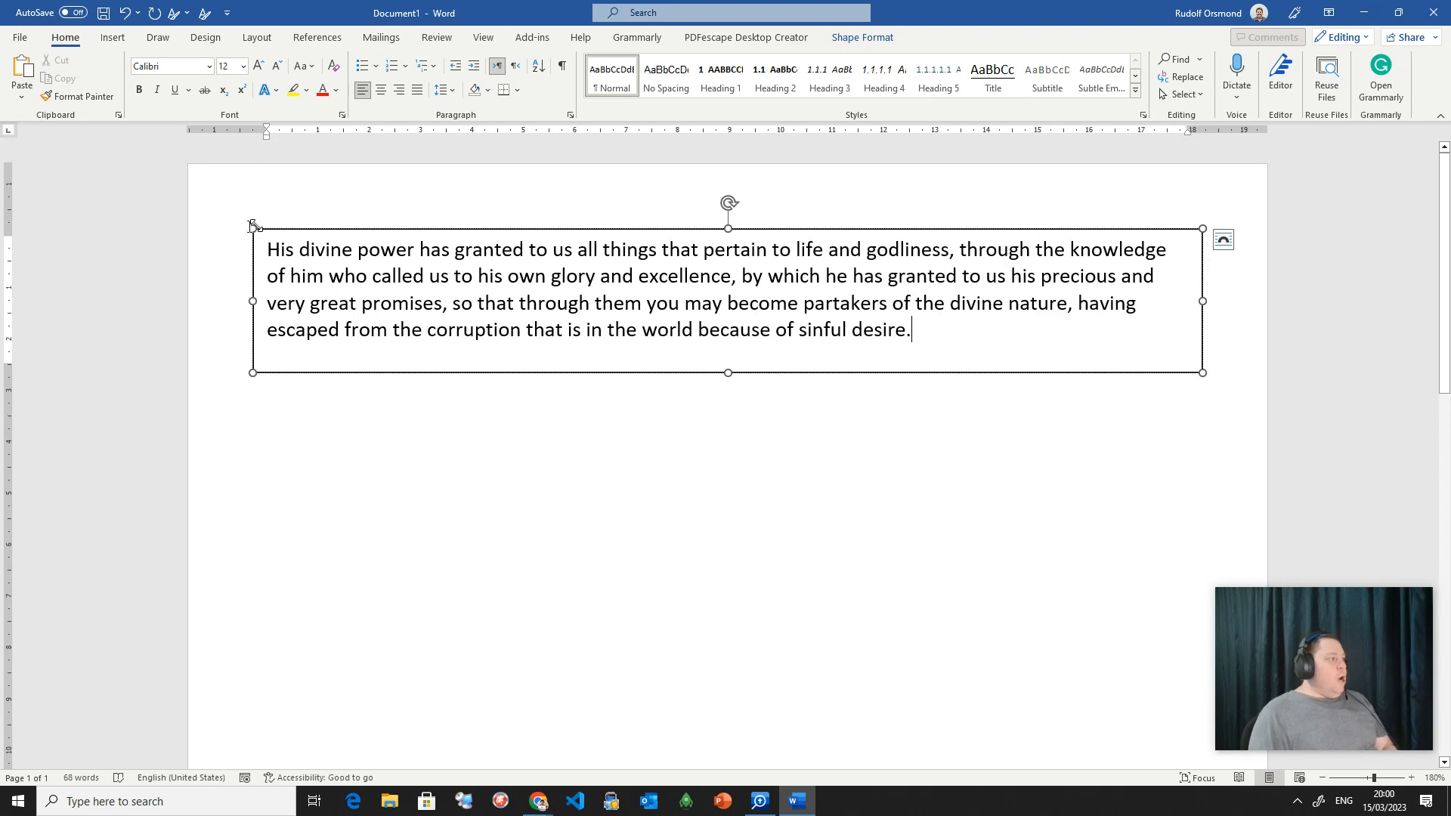
{"action": "left_click", "coordinate": [281, 227]}
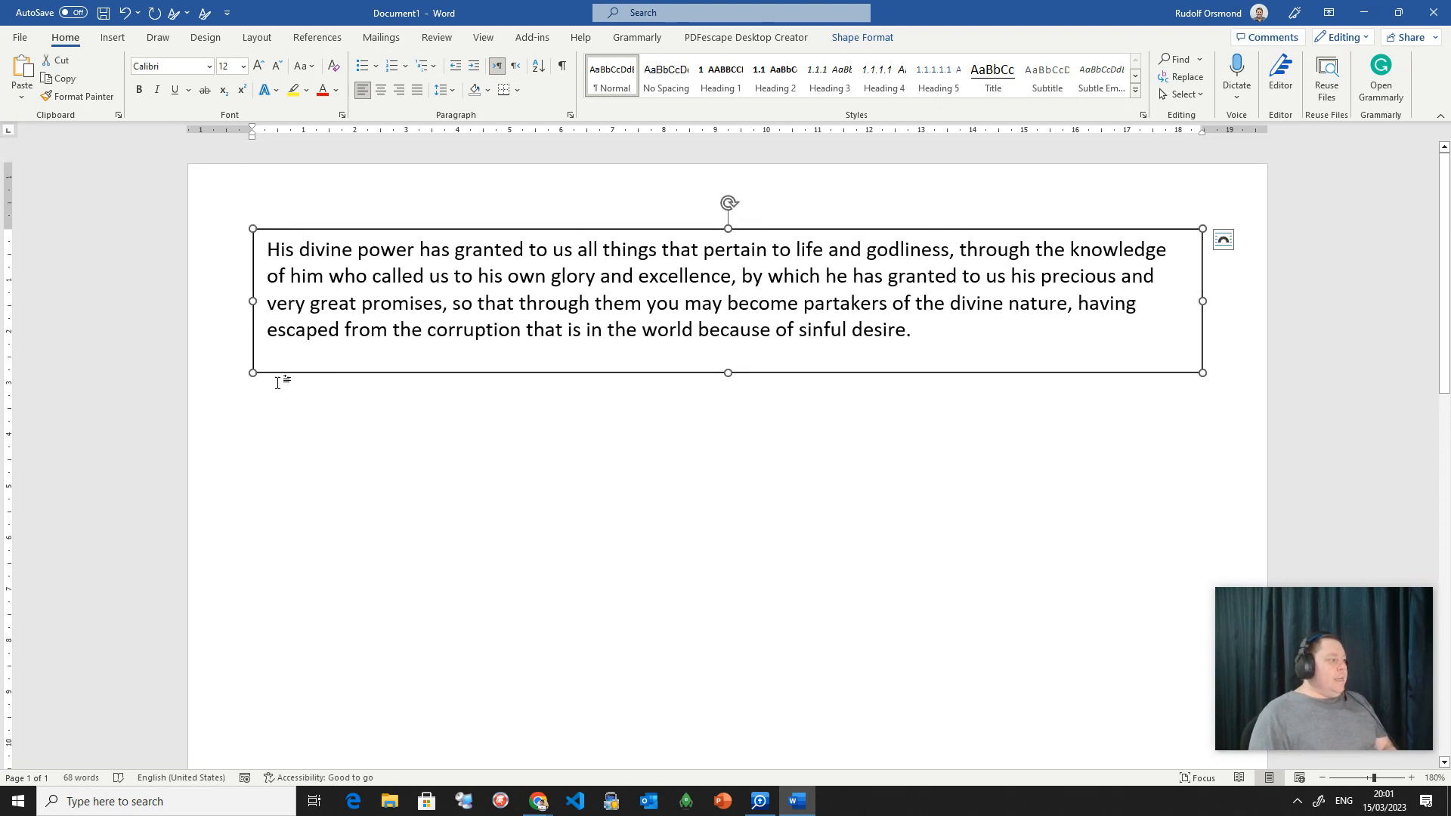
{"action": "left_click", "coordinate": [421, 350]}
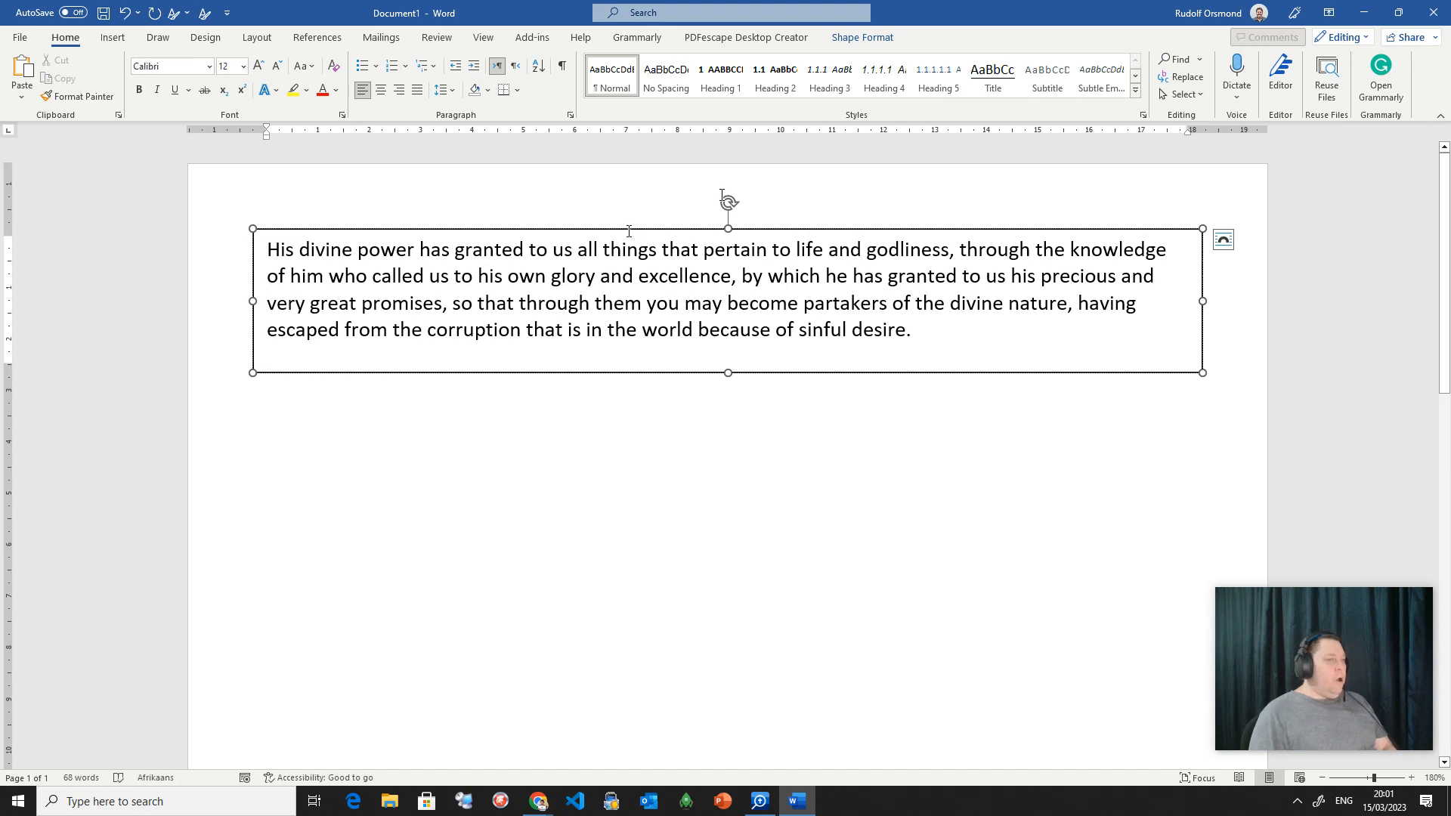
{"action": "left_click", "coordinate": [1158, 227]}
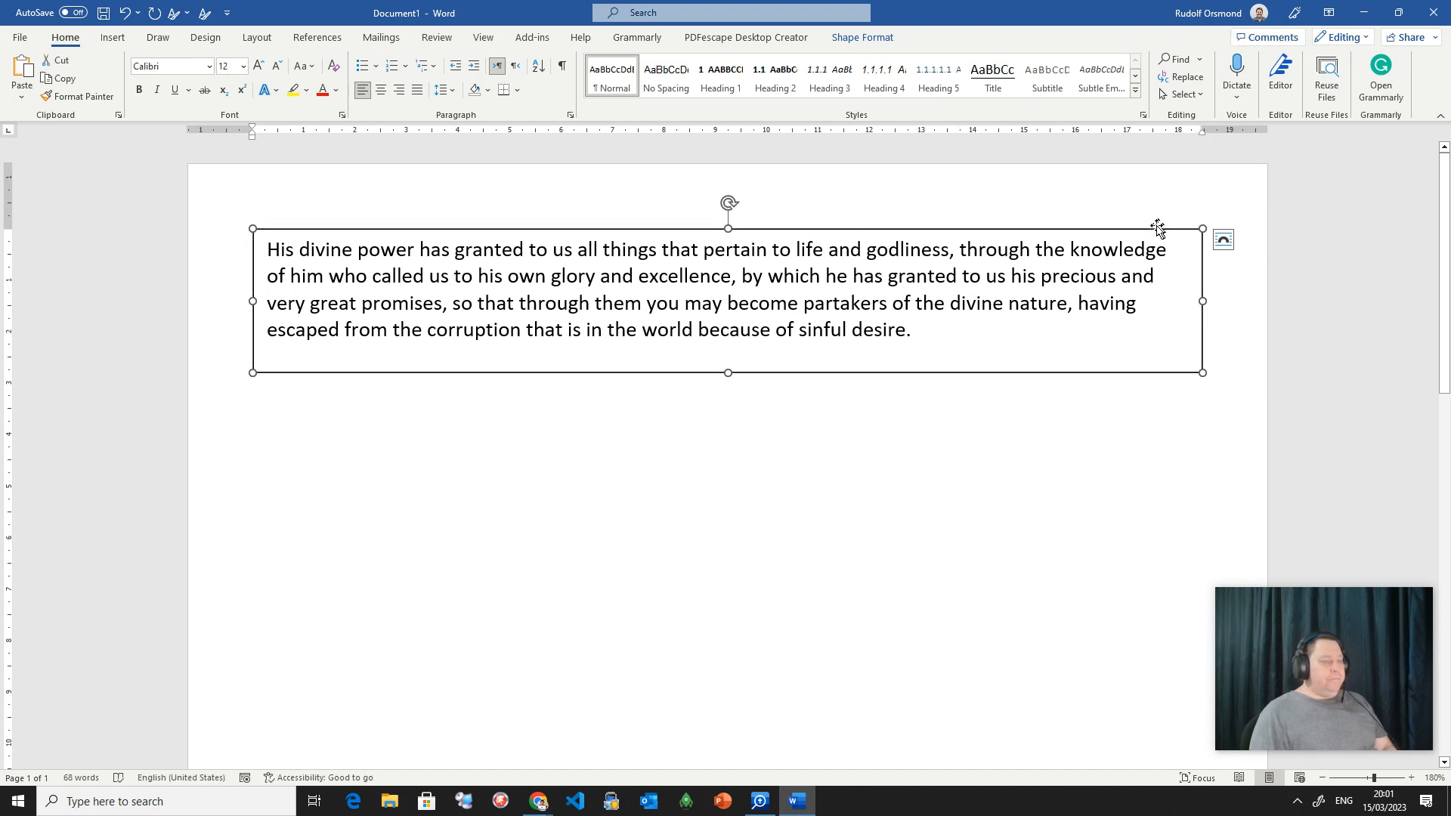
{"action": "left_click", "coordinate": [1159, 227]}
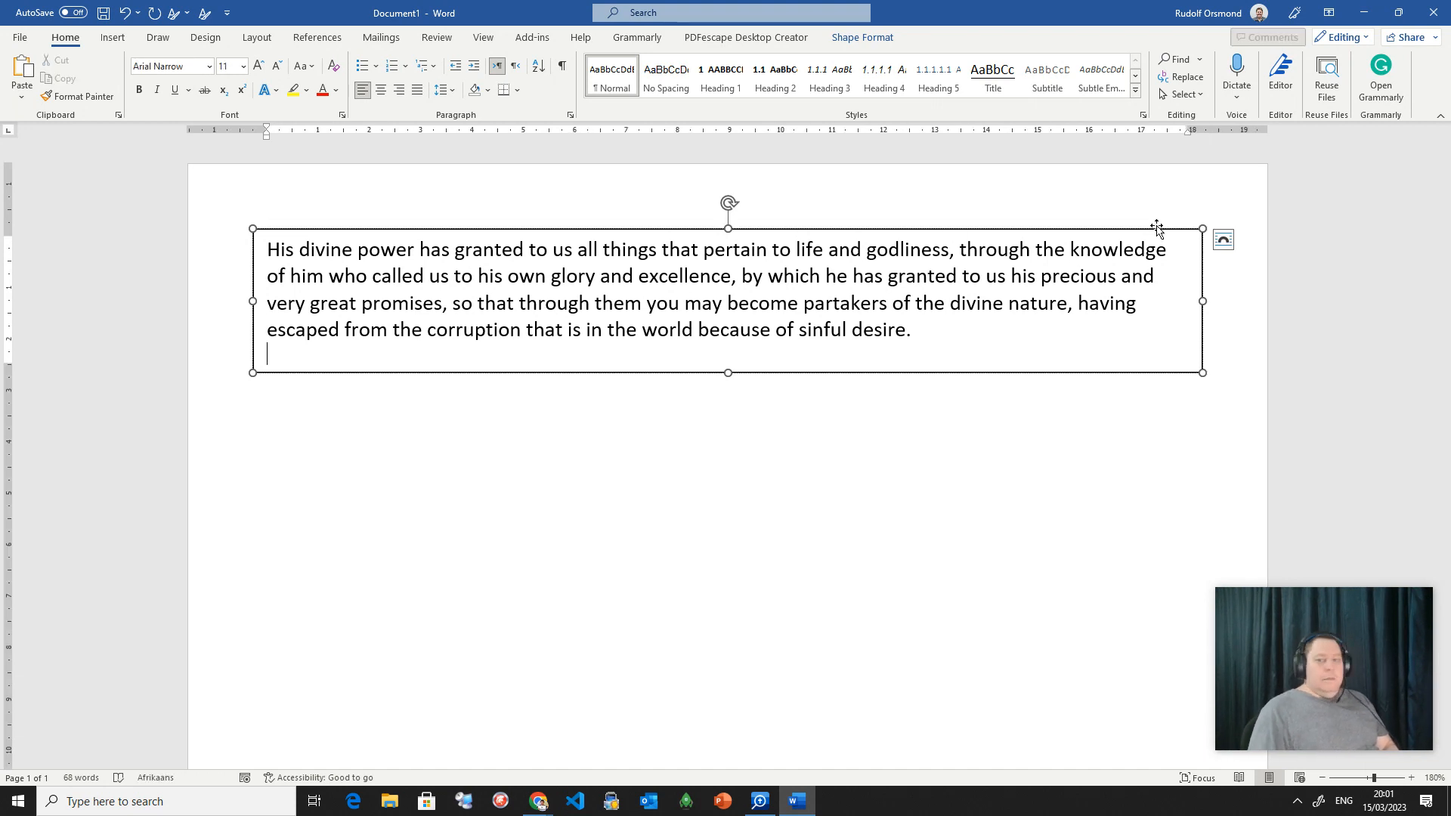
Insert a new line above the text box and enter the reference "2 Peter 1:3-4" on it.
{"action": "left_click", "coordinate": [457, 355]}
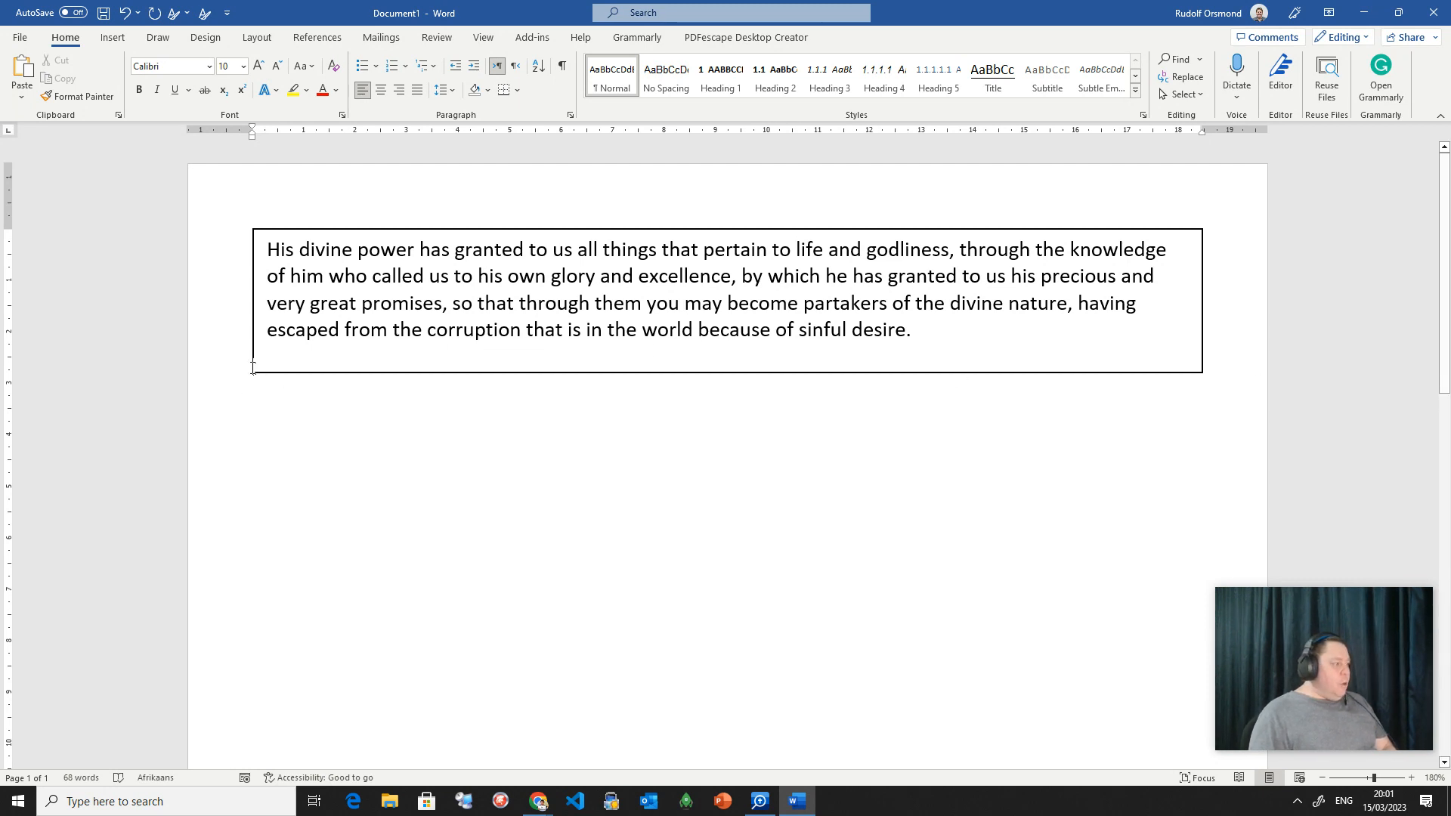
{"action": "key", "text": "Return"}
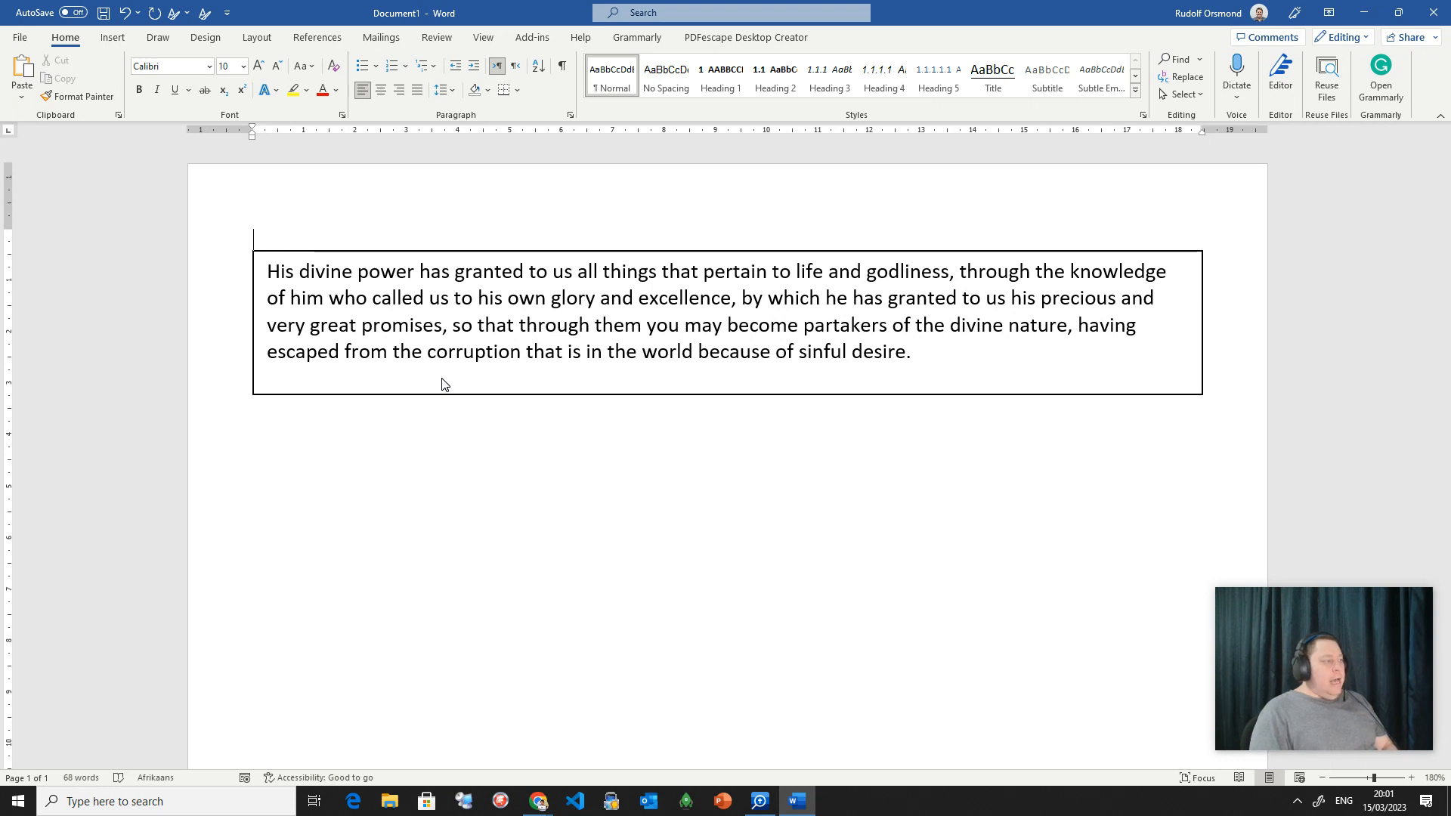
{"action": "type", "text": "2 Peterw"}
{"action": "key", "text": "BackSpace"}
{"action": "type", "text": "1:3-4"}
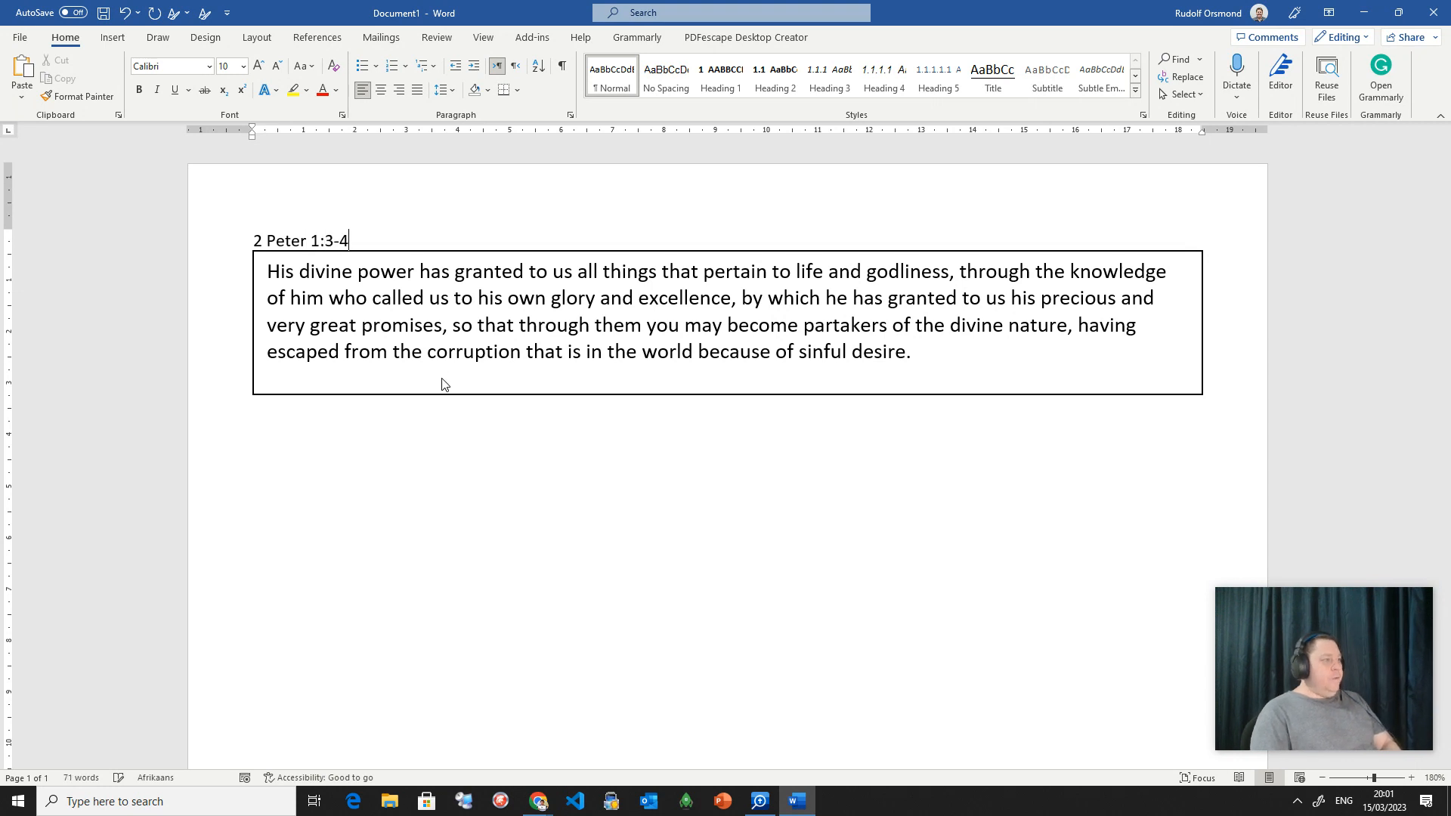
Check the passage in Logos Bible Software, return to Word, and make the "2 Peter 1:3-4" reference line bold.
{"action": "left_click", "coordinate": [760, 801]}
{"action": "left_click", "coordinate": [796, 801]}
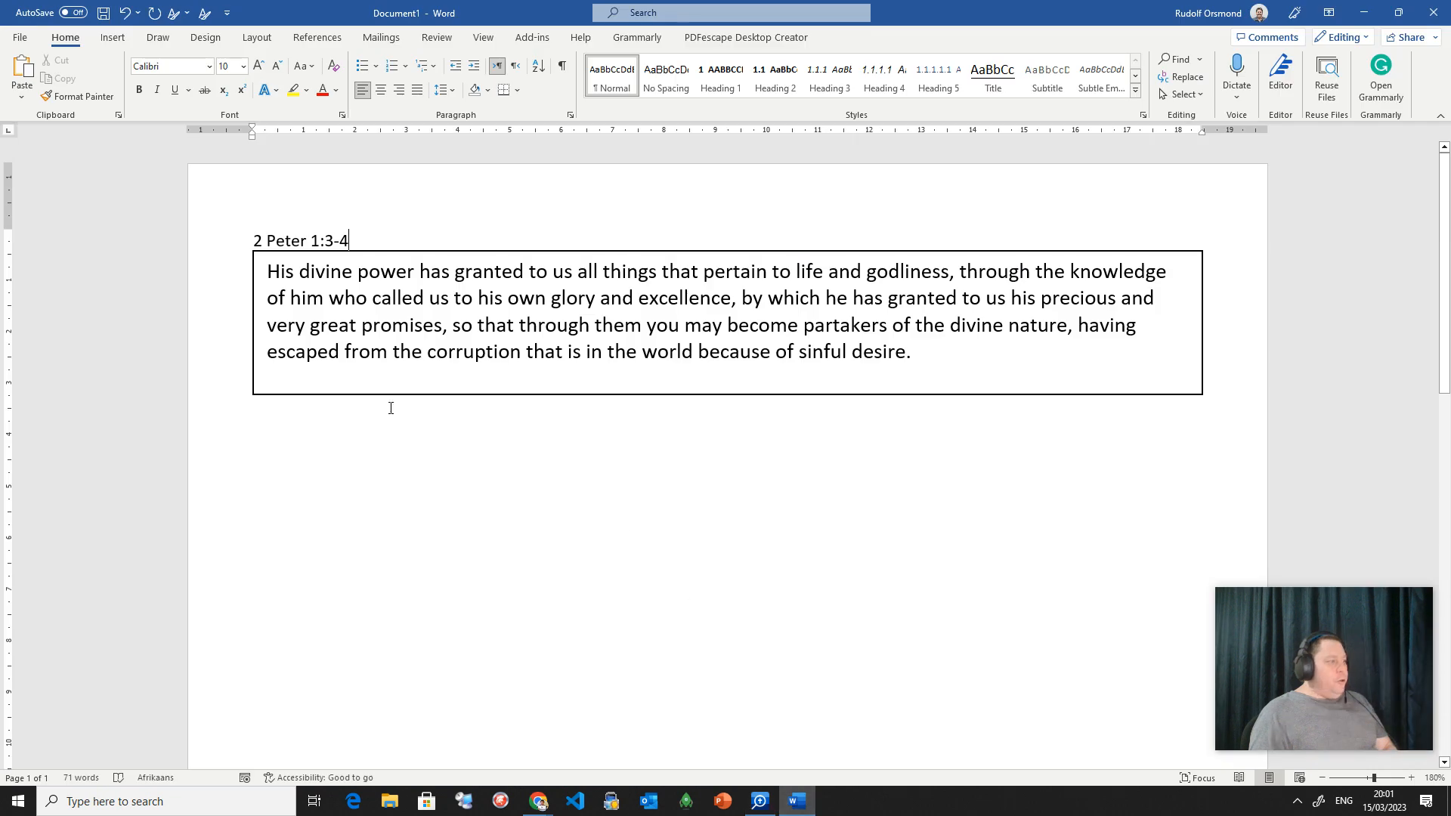
{"action": "key", "text": "ctrl+a"}
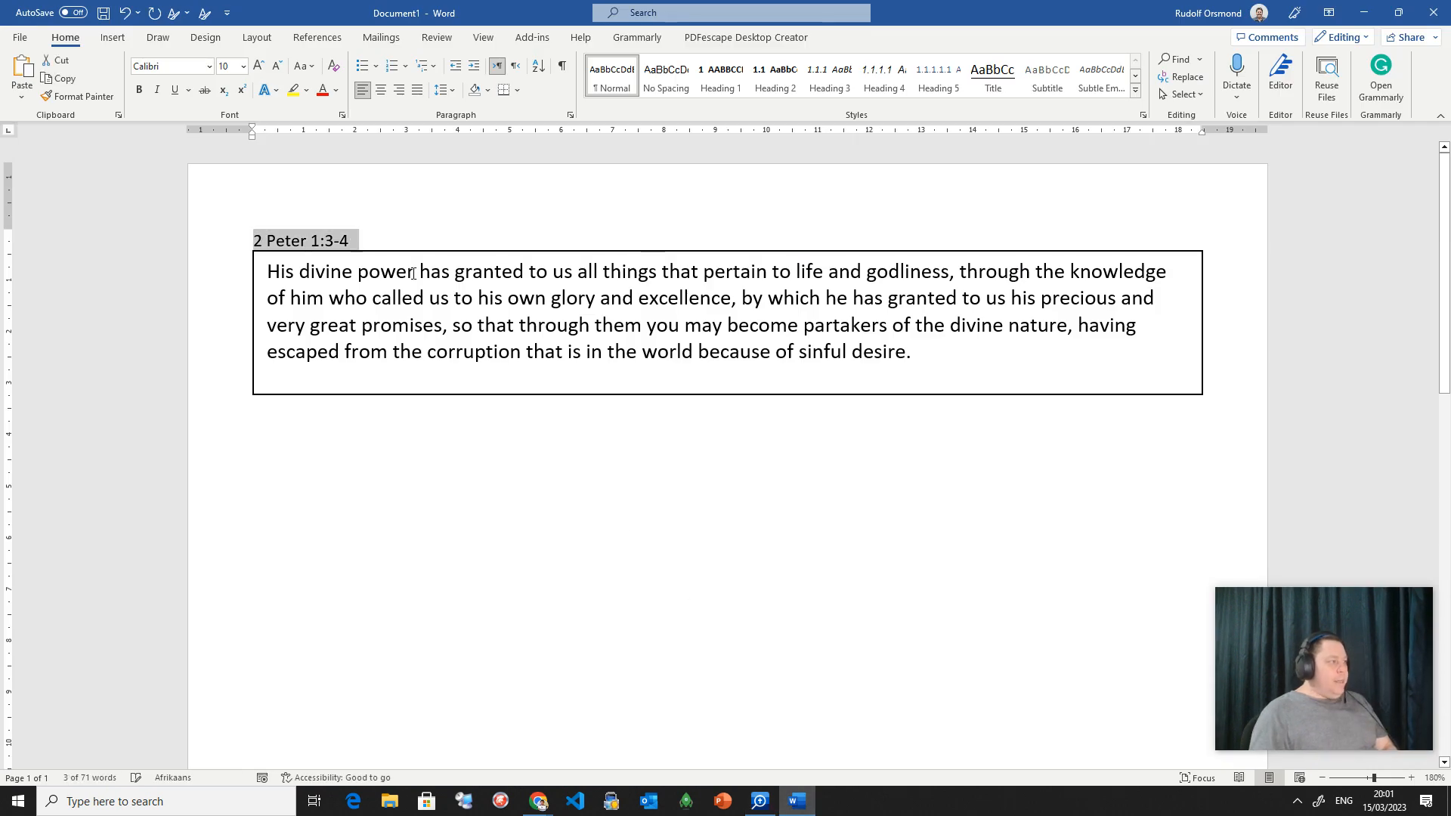
{"action": "left_click", "coordinate": [138, 89]}
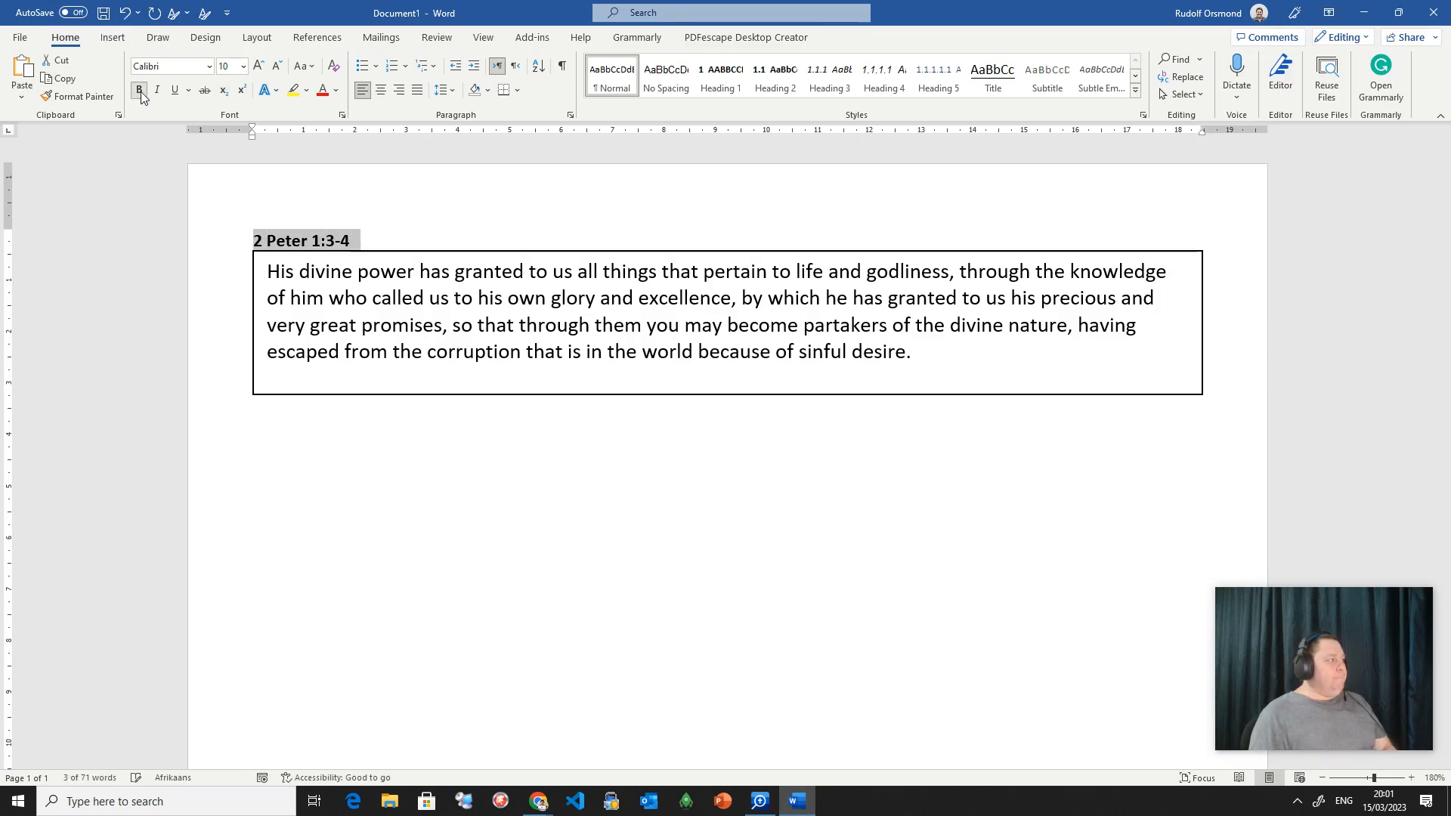